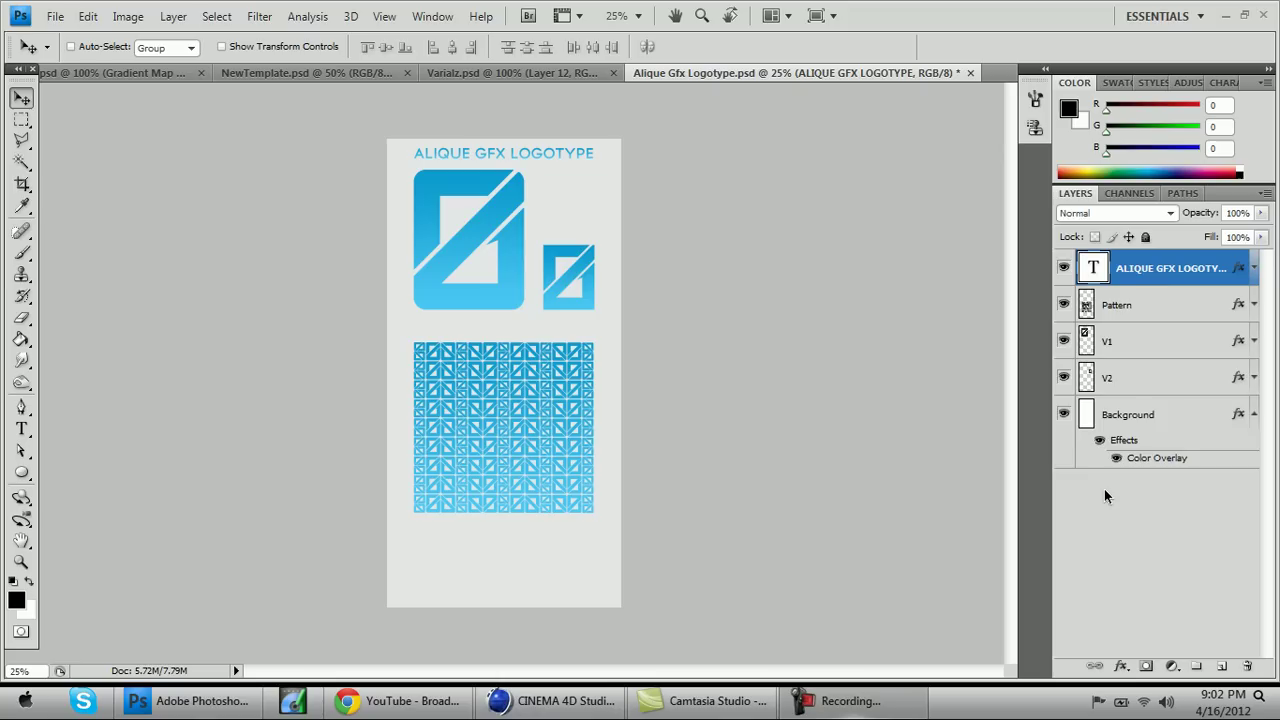
- Zoom the logotype document to 50% and scroll up to bring the title into view
key(ctrl+plus)
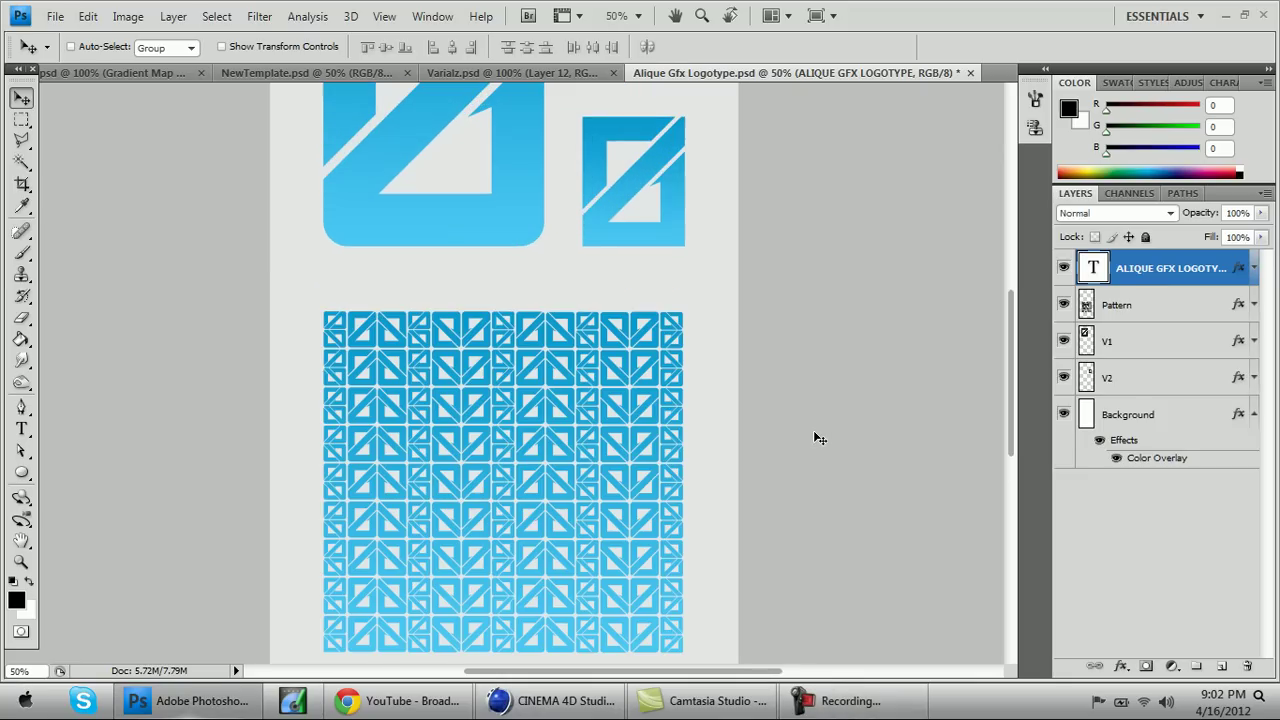
drag(1010, 369, 1010, 297)
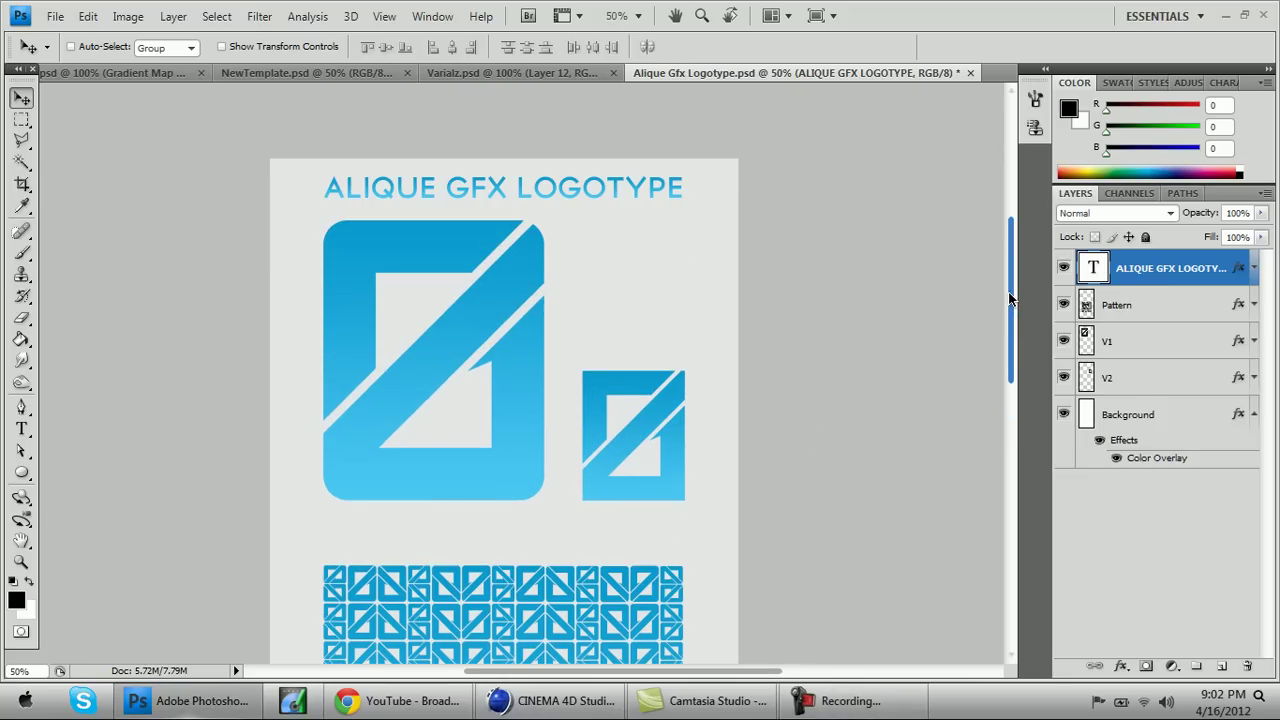
- Load the V1 layer's logo as a selection and convert it into a work path
click(20, 408)
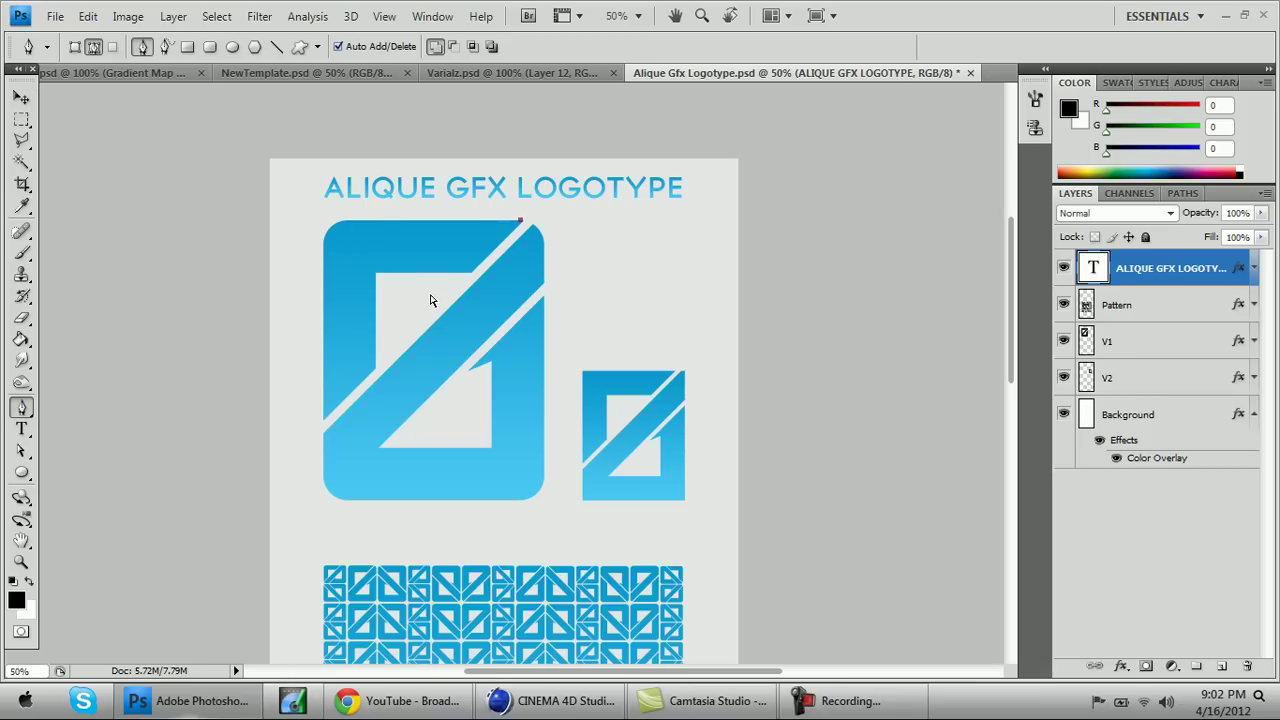
ctrl+click(1086, 344)
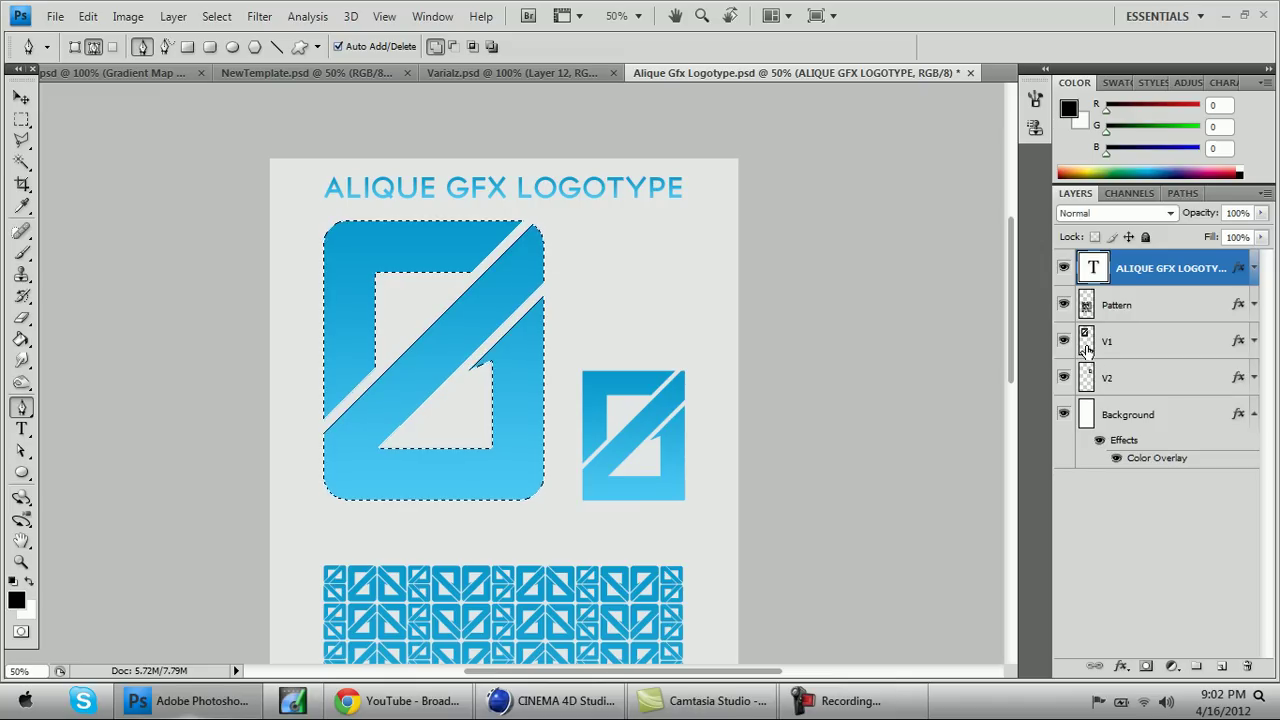
click(1182, 193)
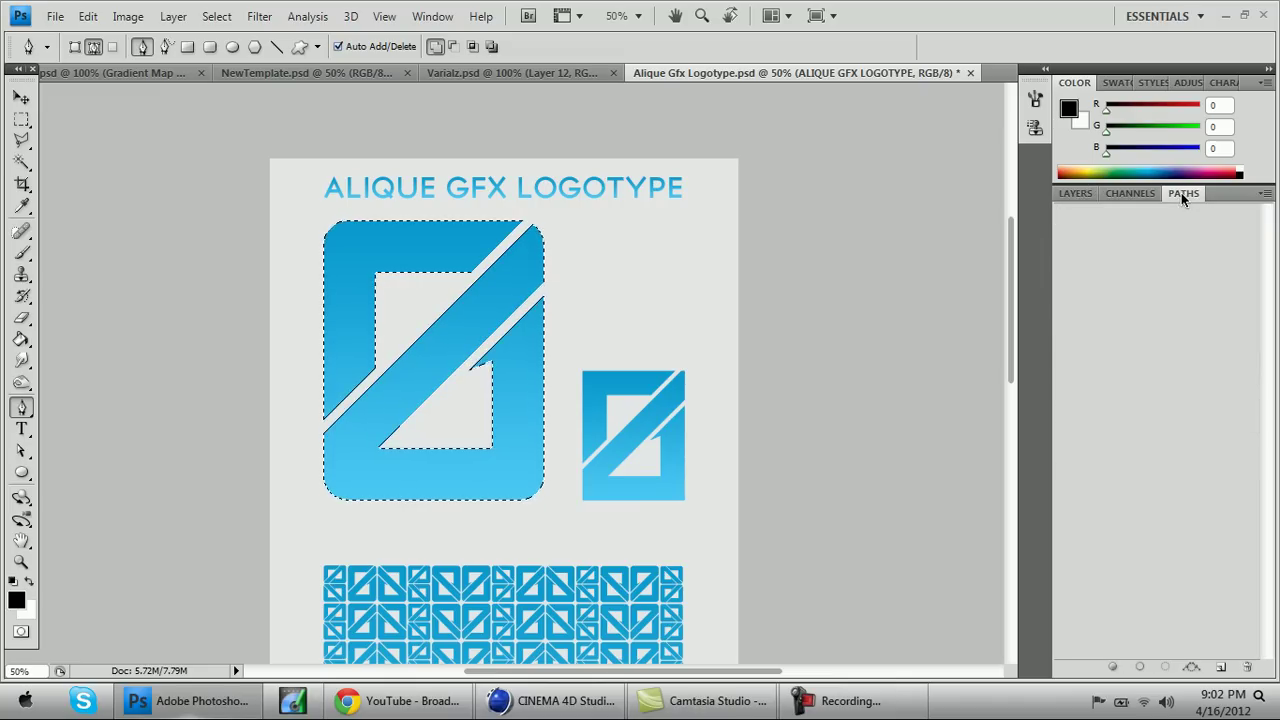
click(1191, 668)
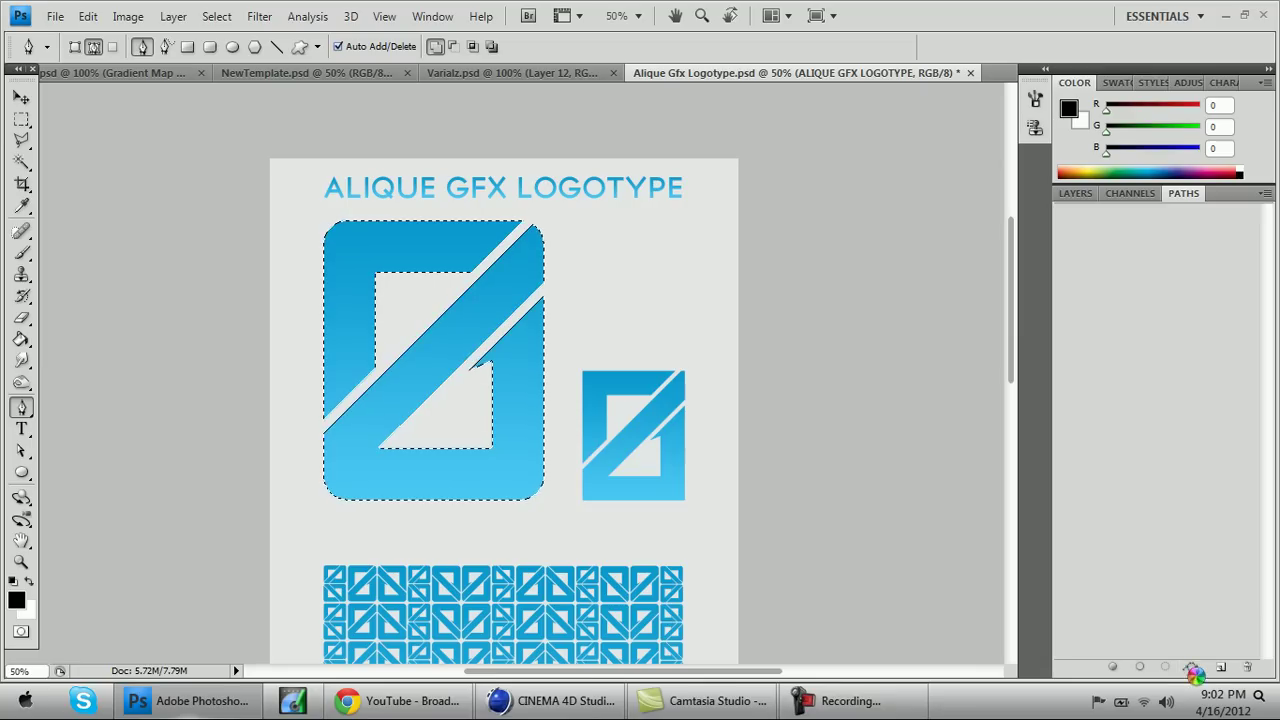
- Export the work path to the Desktop as Illustrator file 'Alique Gfx Logotype'
click(55, 16)
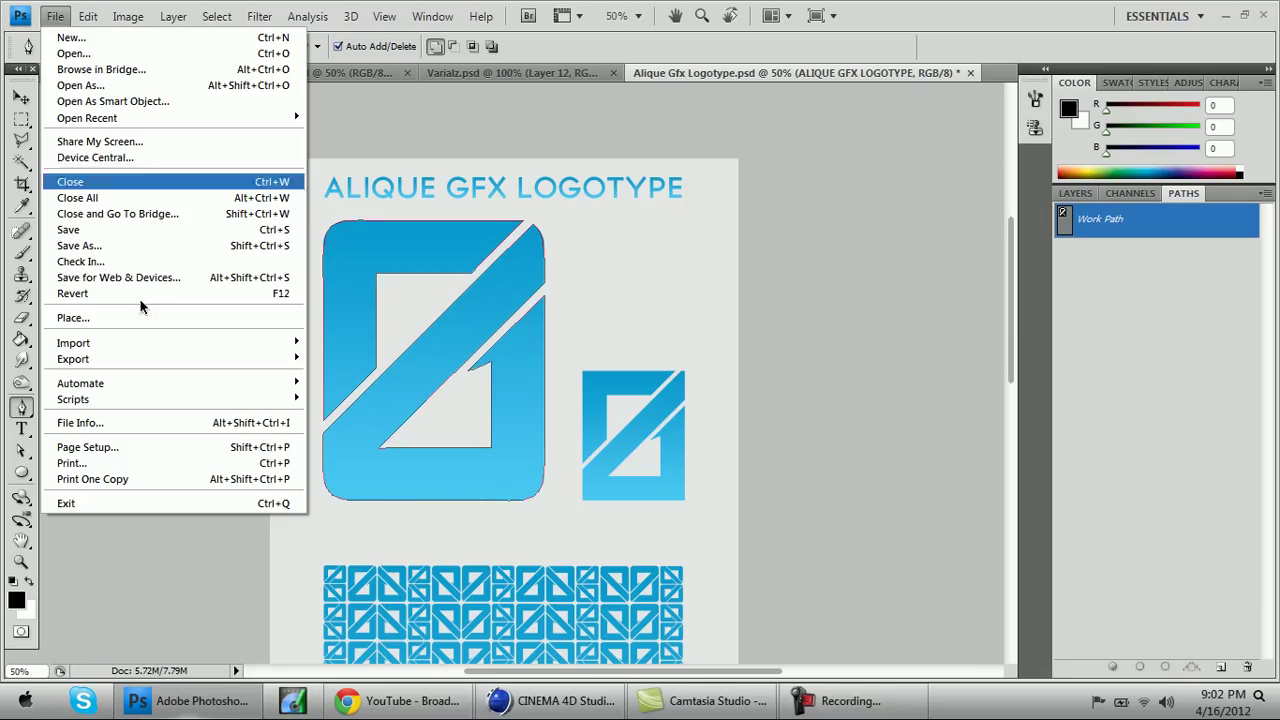
mouse_move(274, 365)
click(332, 373)
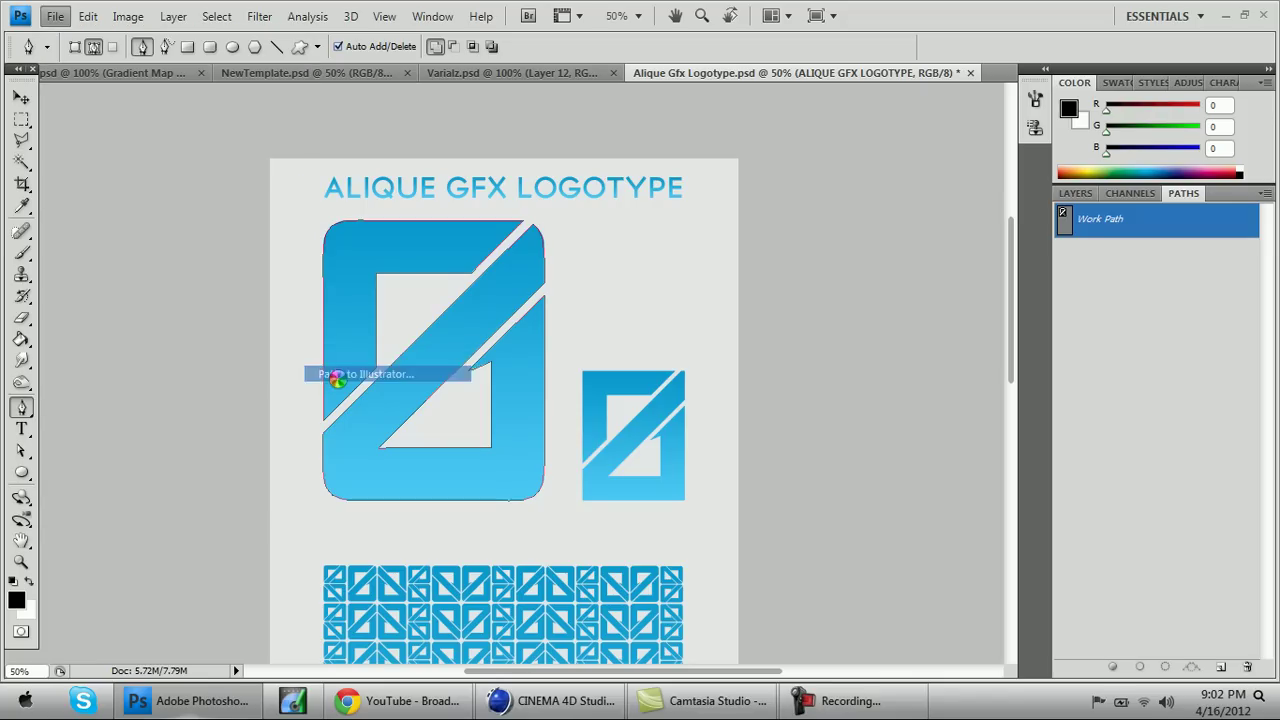
click(648, 248)
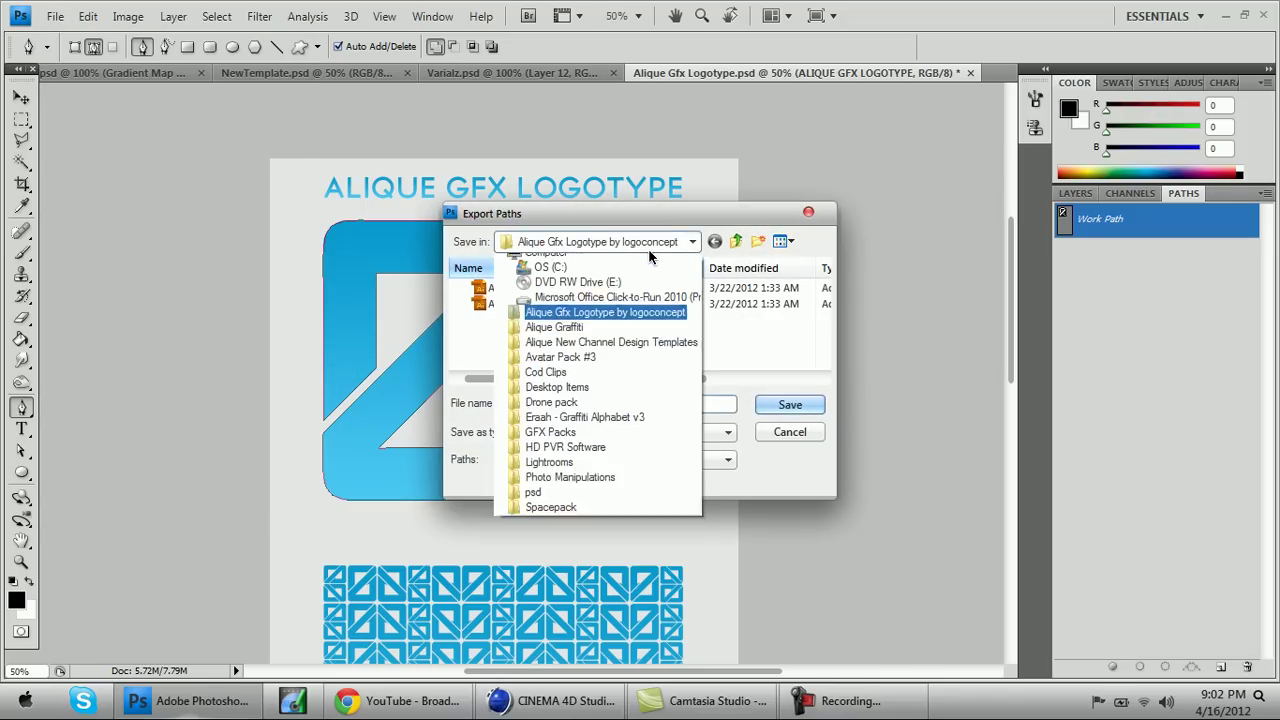
click(648, 258)
click(785, 406)
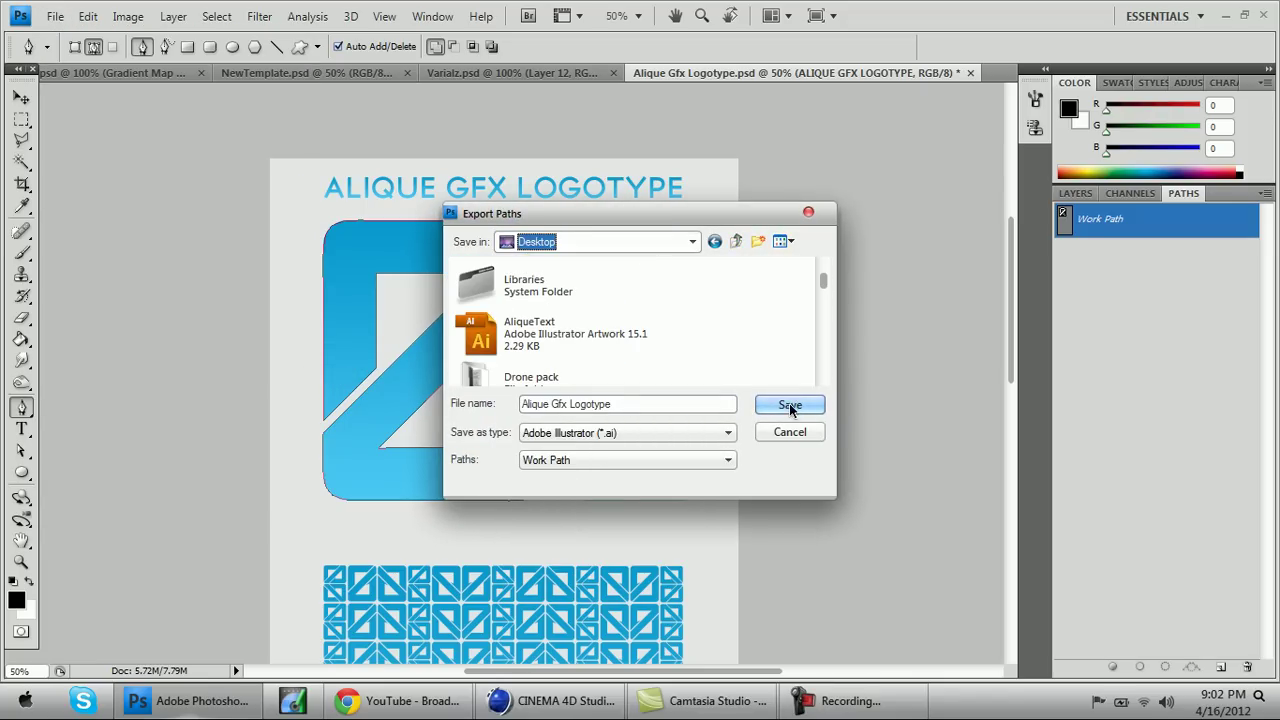
click(550, 701)
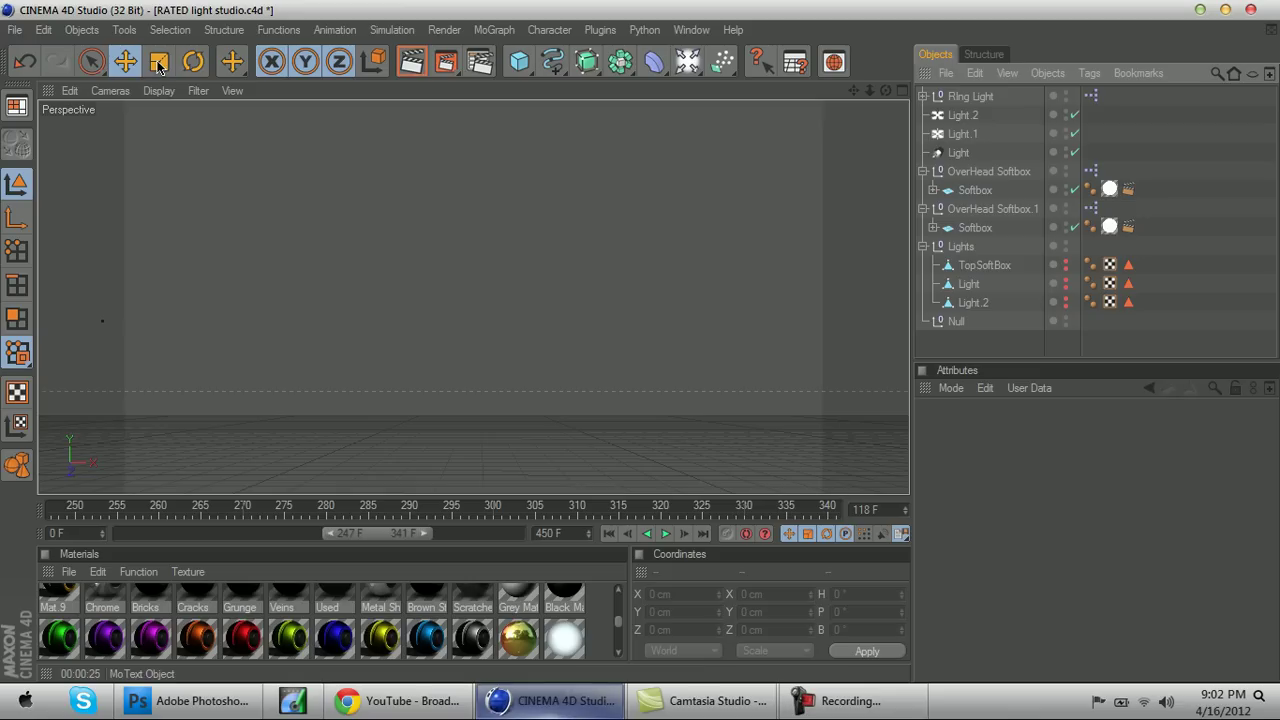
- Import 'Alique Gfx Logotype.ai' from the Desktop with the default Illustrator import settings
click(16, 31)
key(Escape)
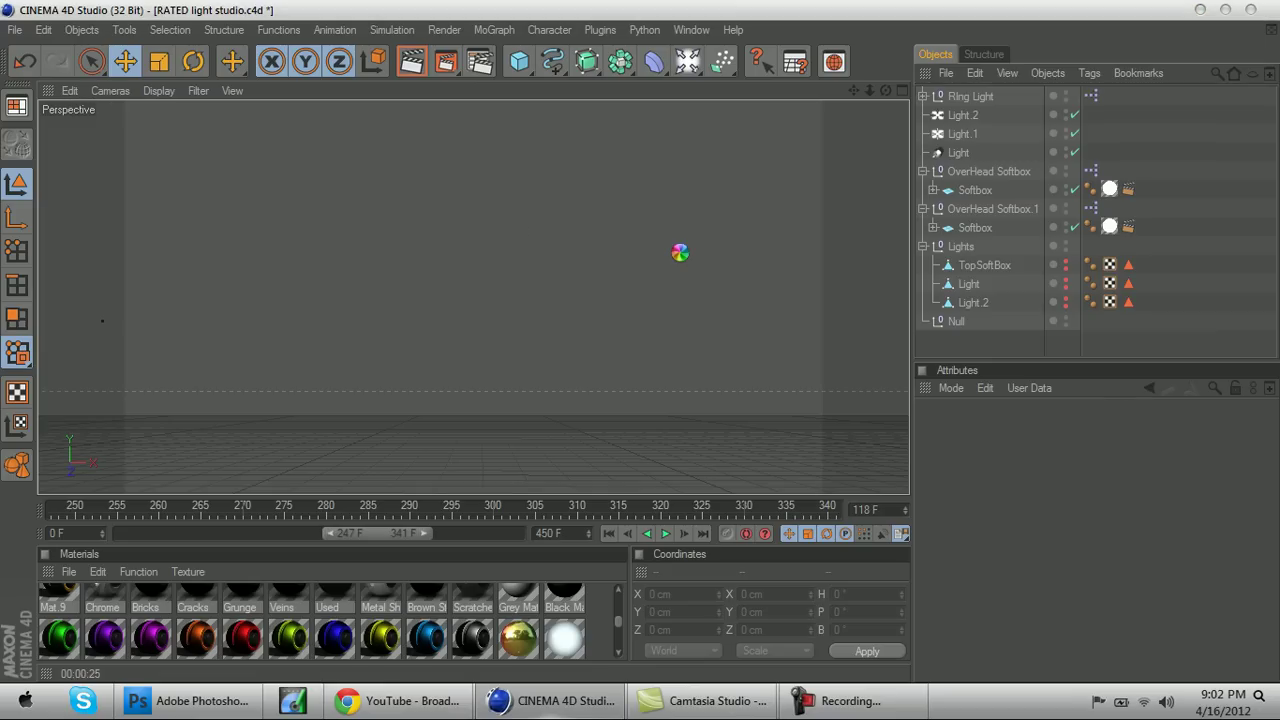
key(ctrl+o)
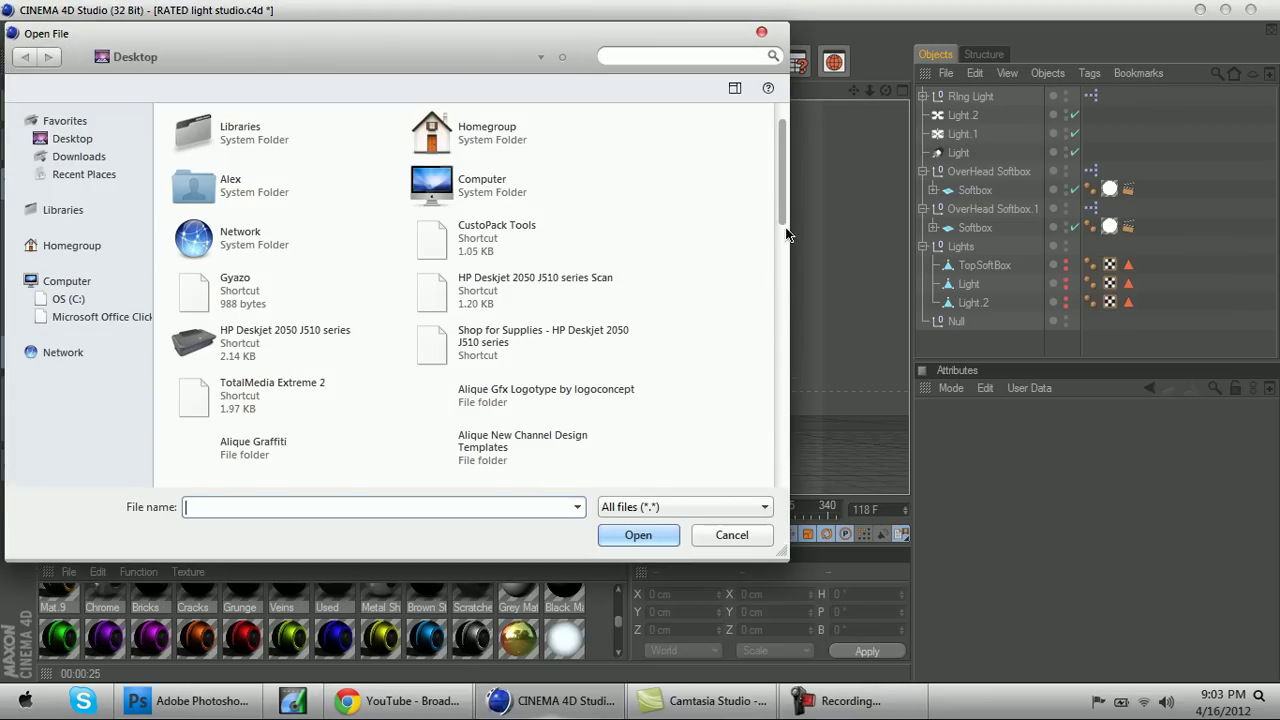
drag(781, 165, 782, 333)
double_click(555, 310)
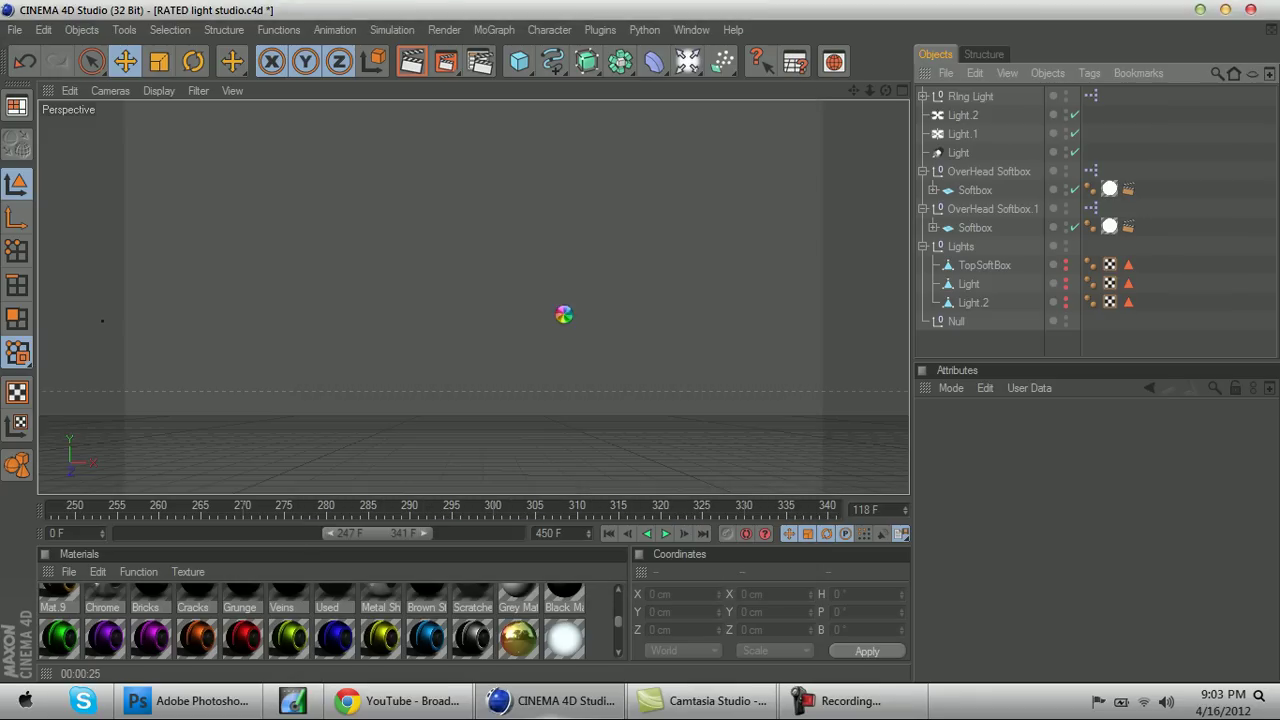
click(524, 472)
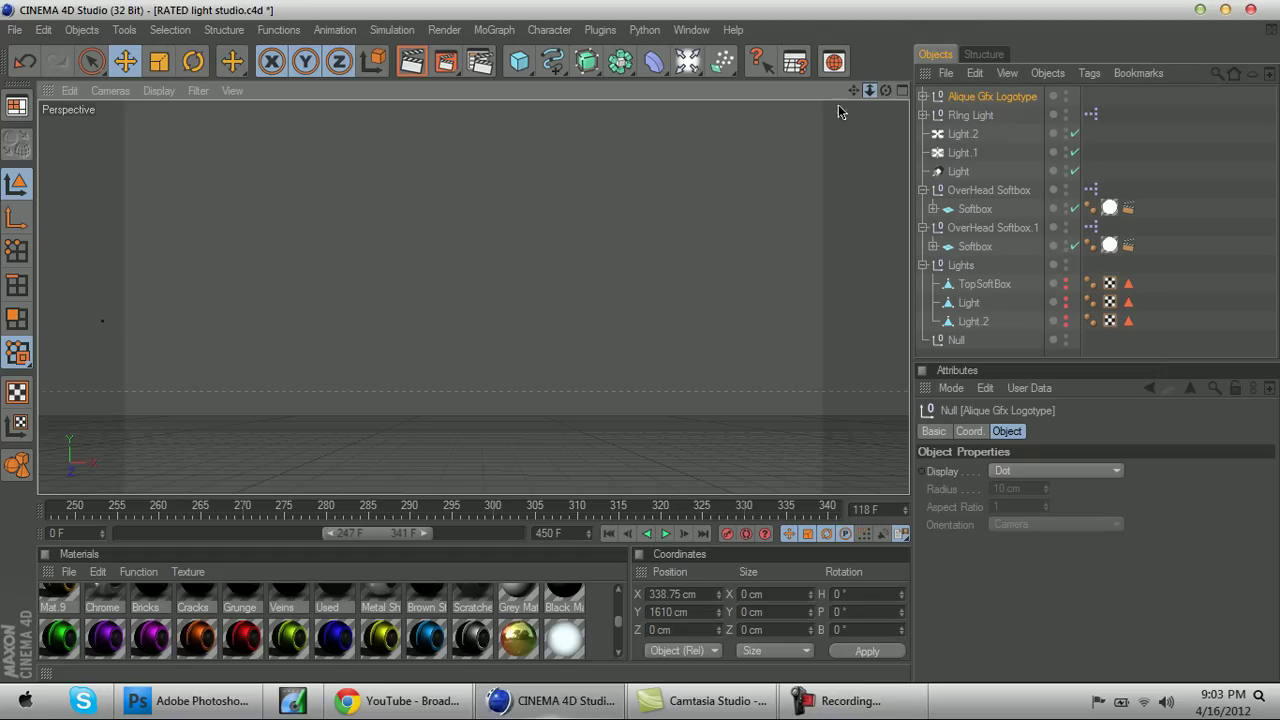
- Move the logo outline down and right into the camera view, framing it in the viewport
scroll(102, 321, down, 10)
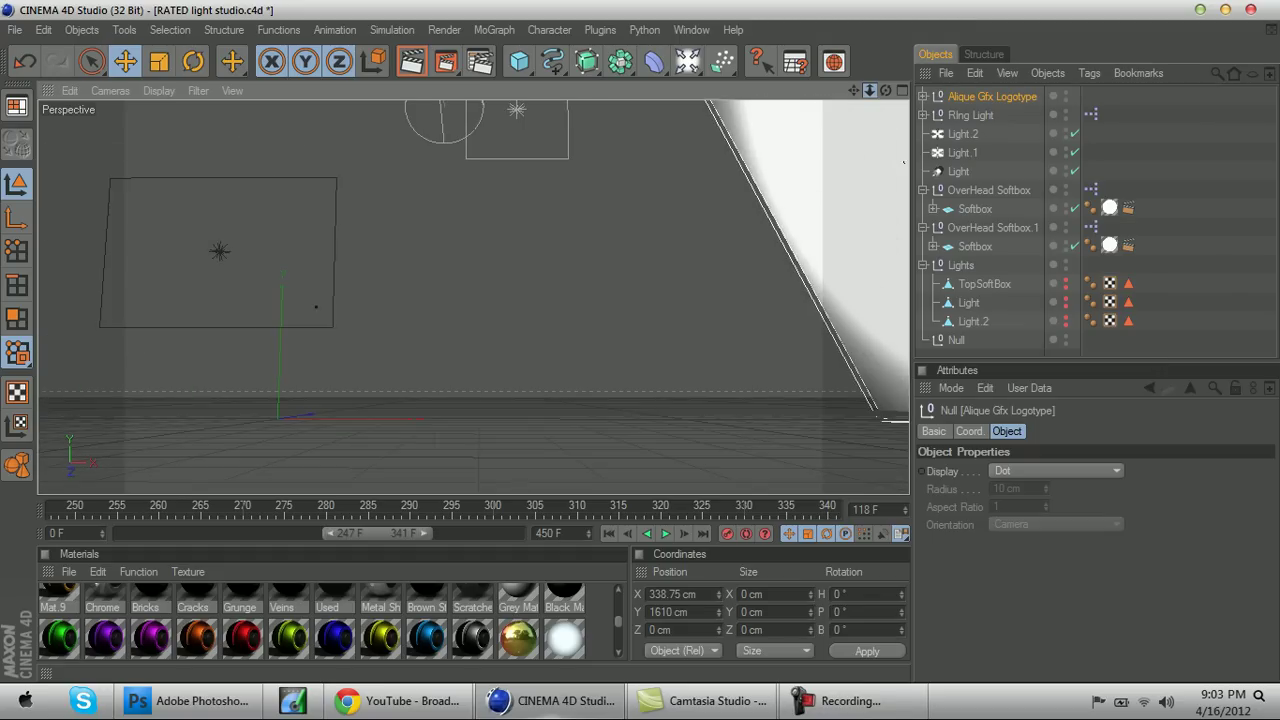
mouse_move(873, 171)
alt+mouse_down()
mouse_move(793, 197)
mouse_move(771, 126)
alt+mouse_up()
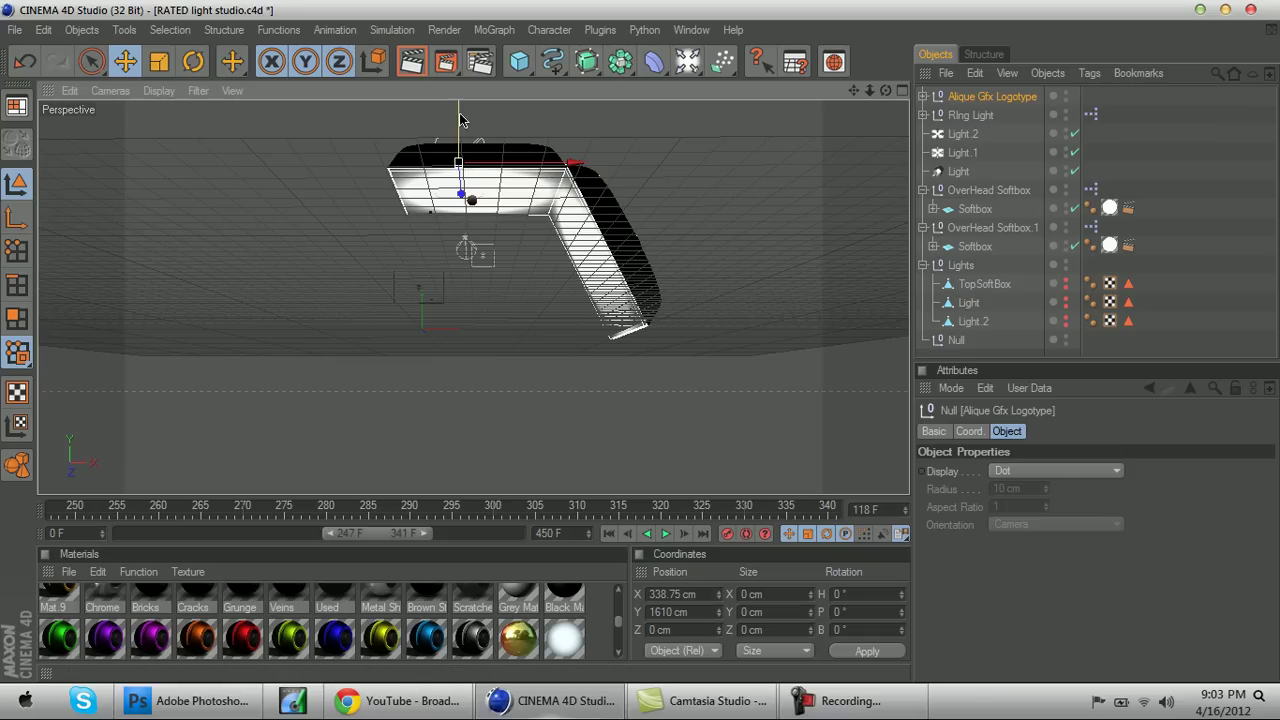
drag(459, 120, 459, 249)
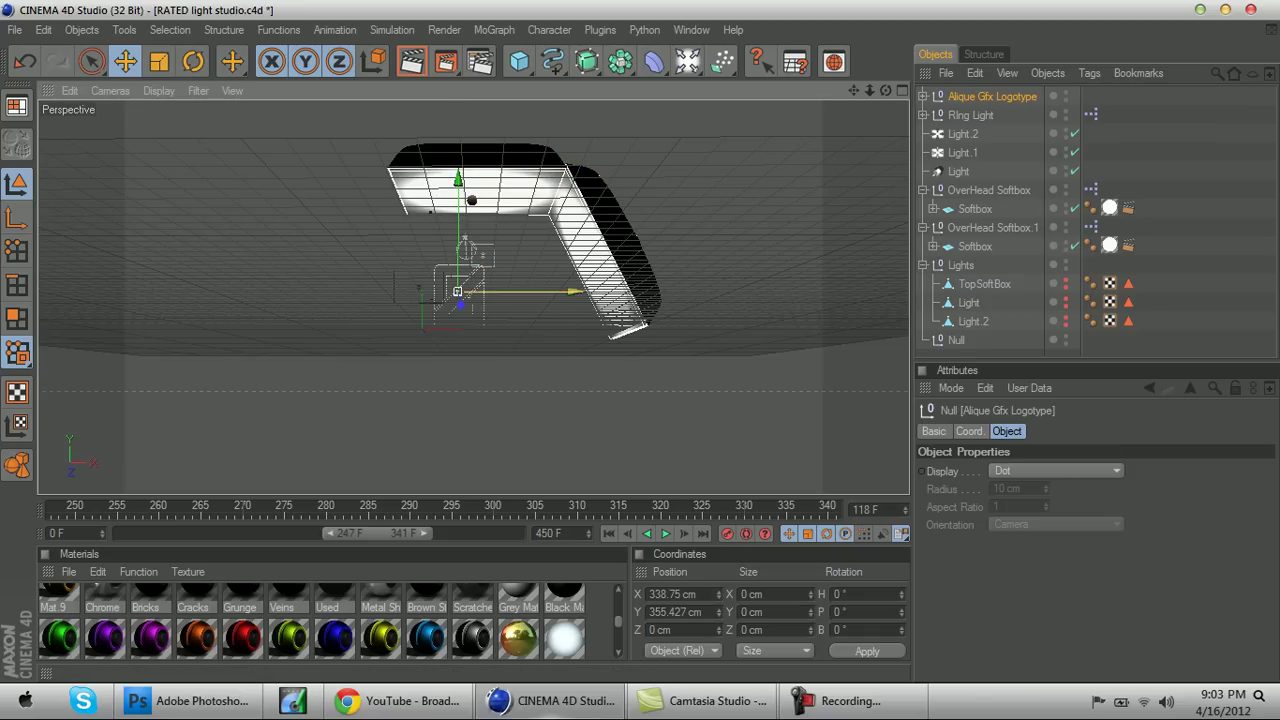
drag(525, 291, 582, 291)
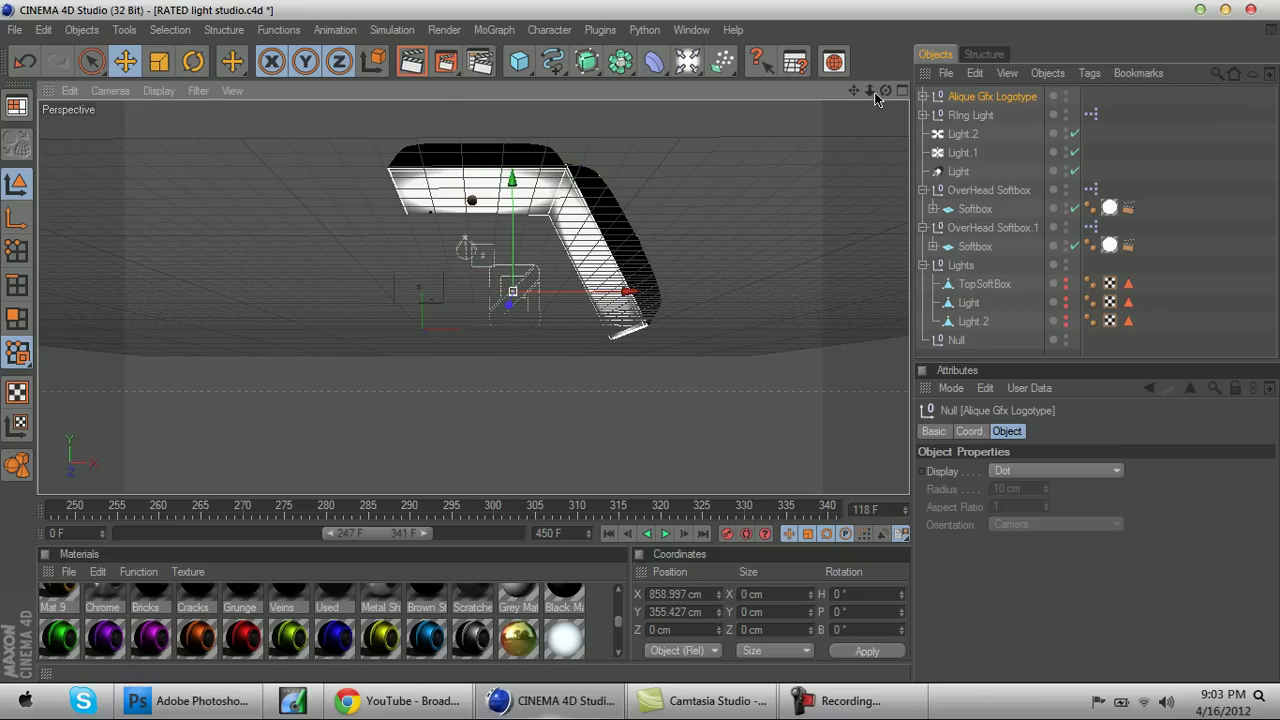
drag(869, 90, 578, 272)
- Scale the logo outline slightly smaller, nudge it down, and expand it to list Path 1 and Path 2
click(159, 61)
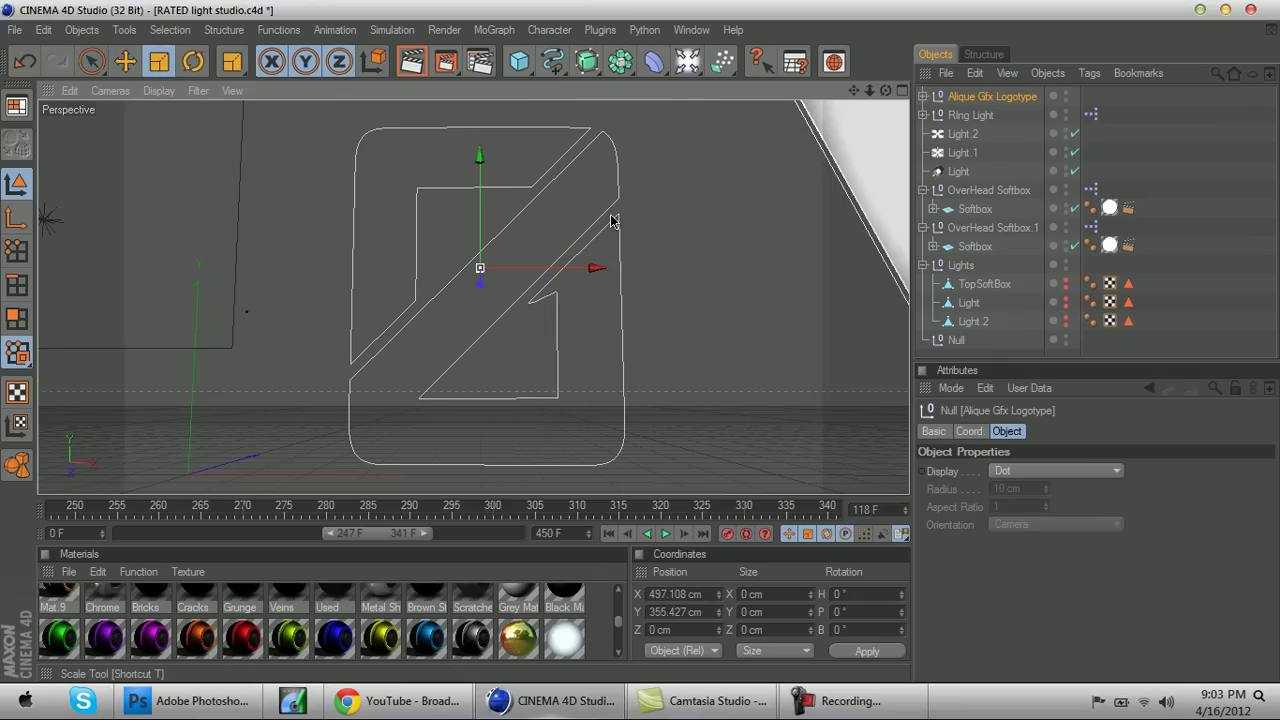
drag(609, 217, 580, 184)
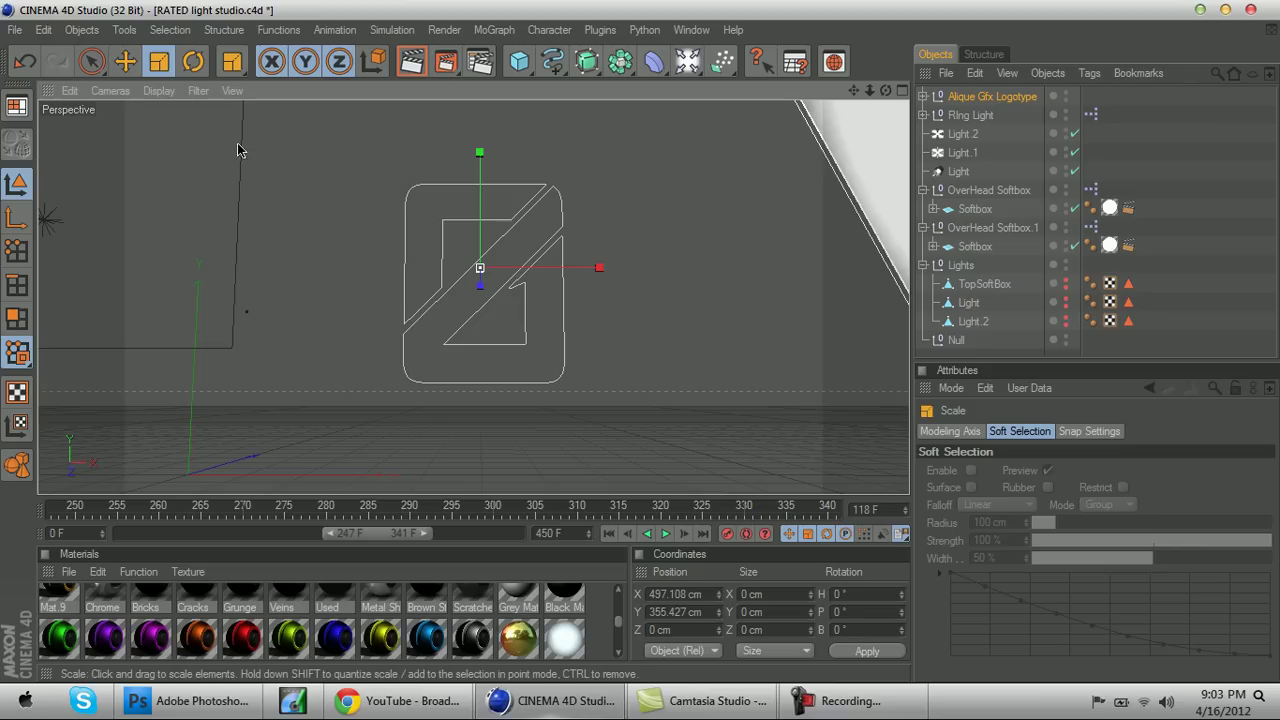
click(125, 61)
drag(491, 206, 490, 210)
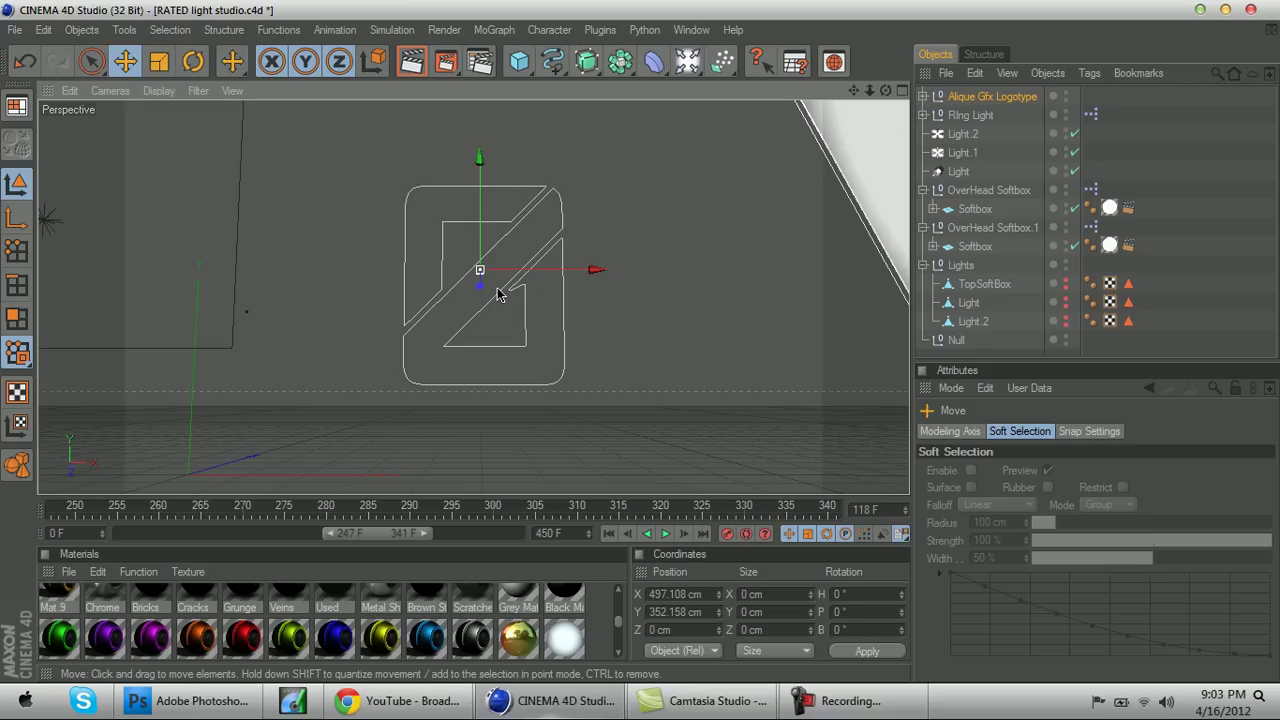
click(565, 330)
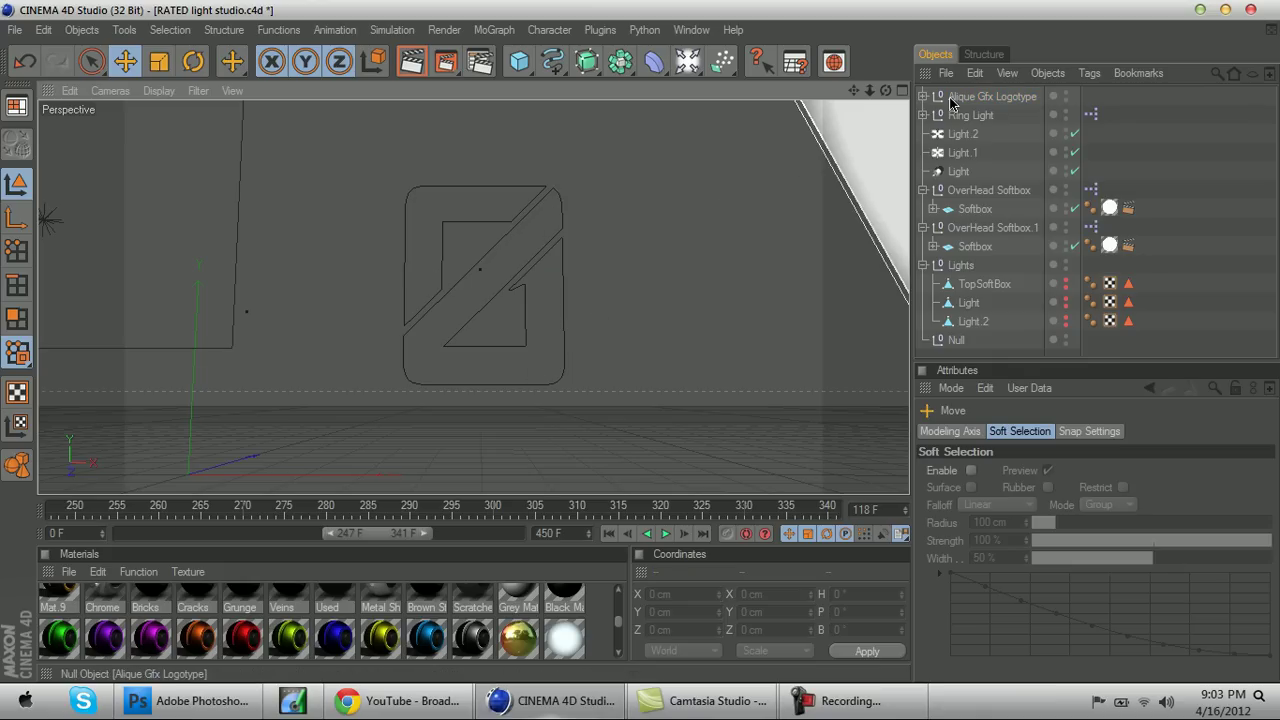
click(923, 96)
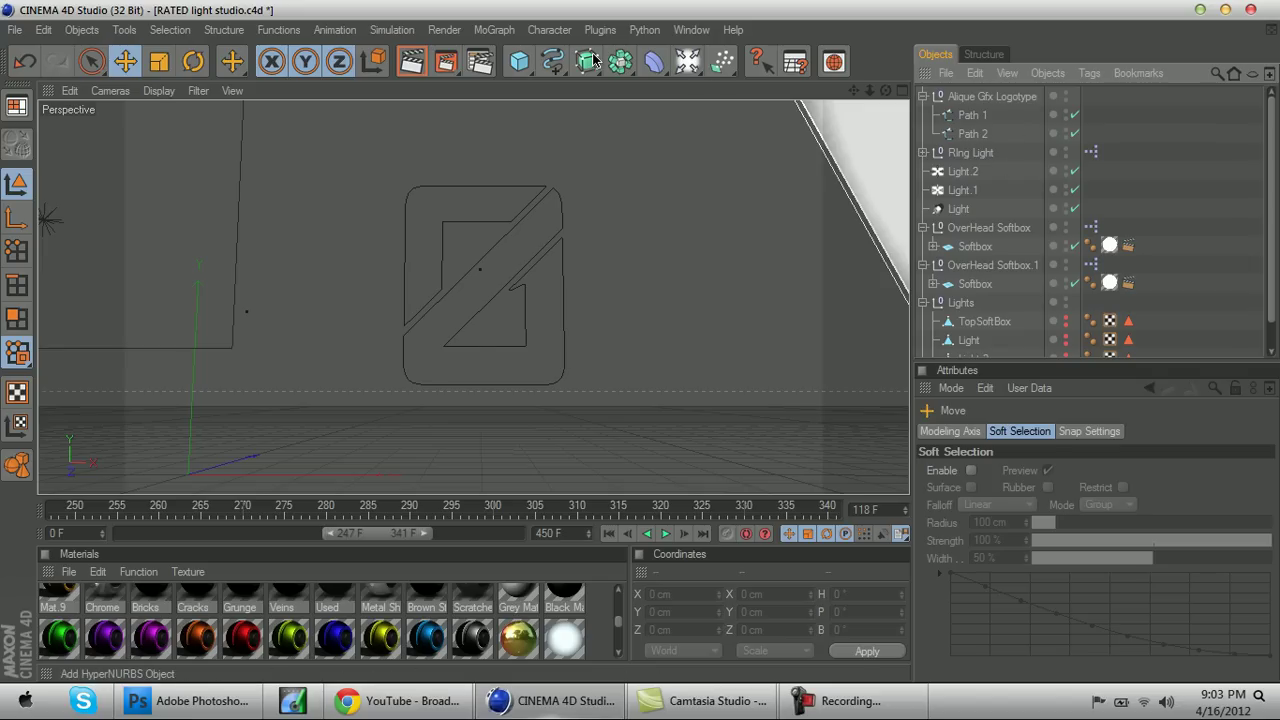
- Add two Extrude NURBS objects, put Path 1 and Path 2 inside them, and select both
drag(588, 62, 631, 64)
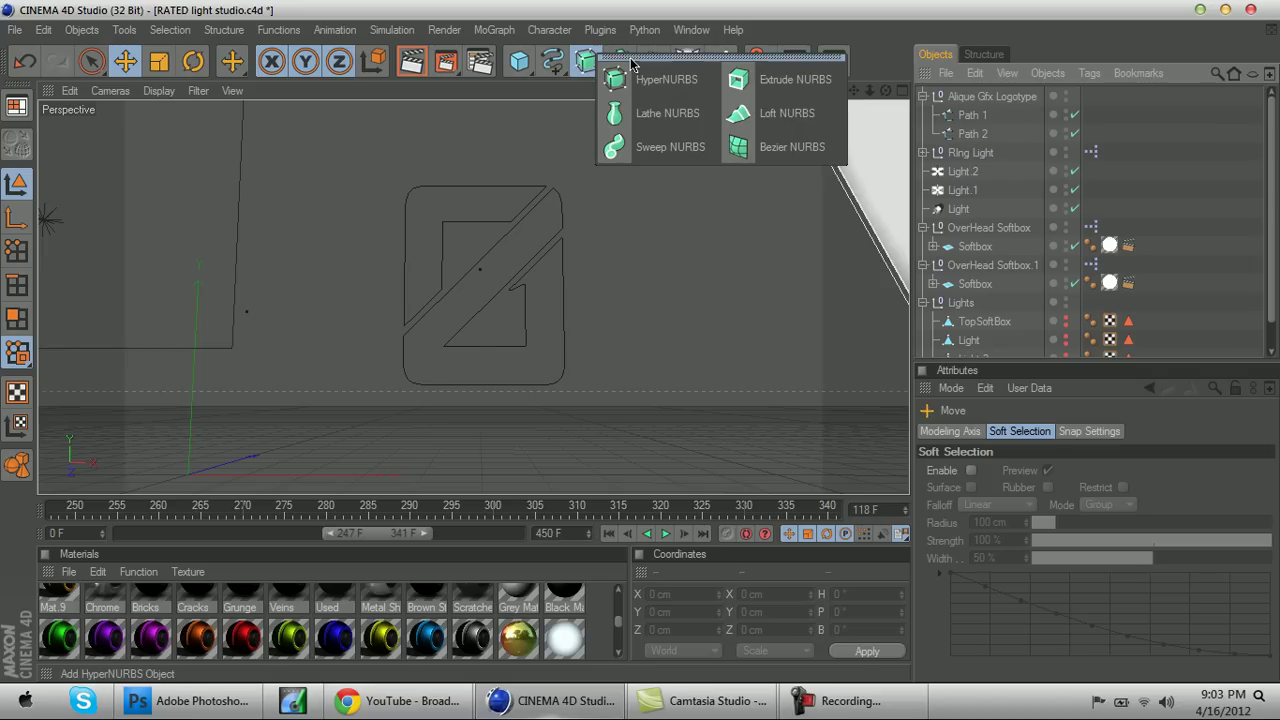
click(773, 85)
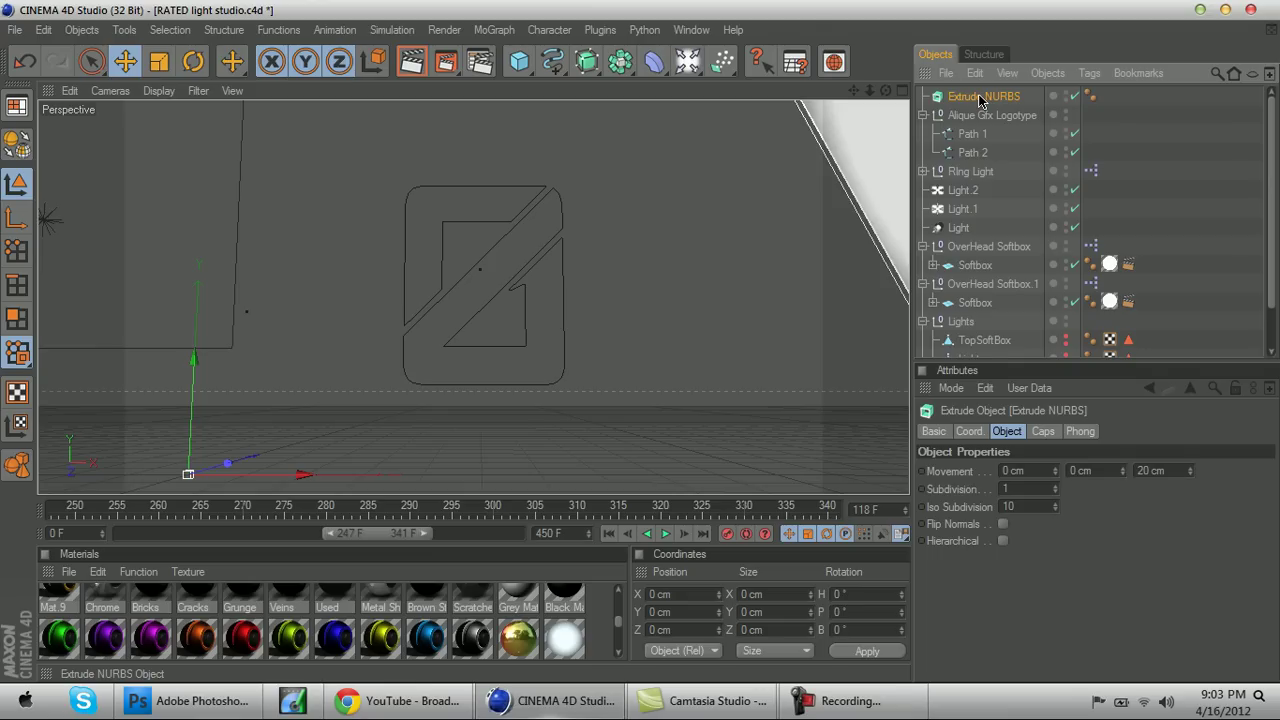
ctrl+drag(979, 101, 982, 111)
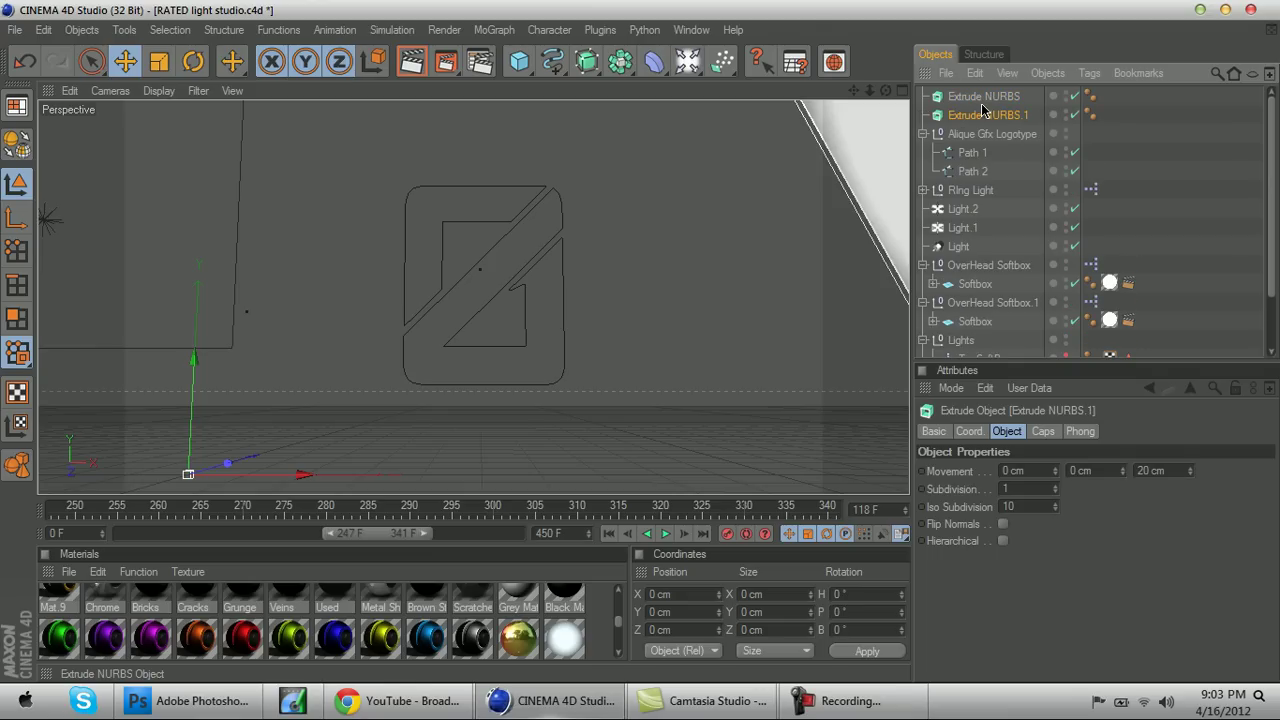
drag(972, 153, 980, 114)
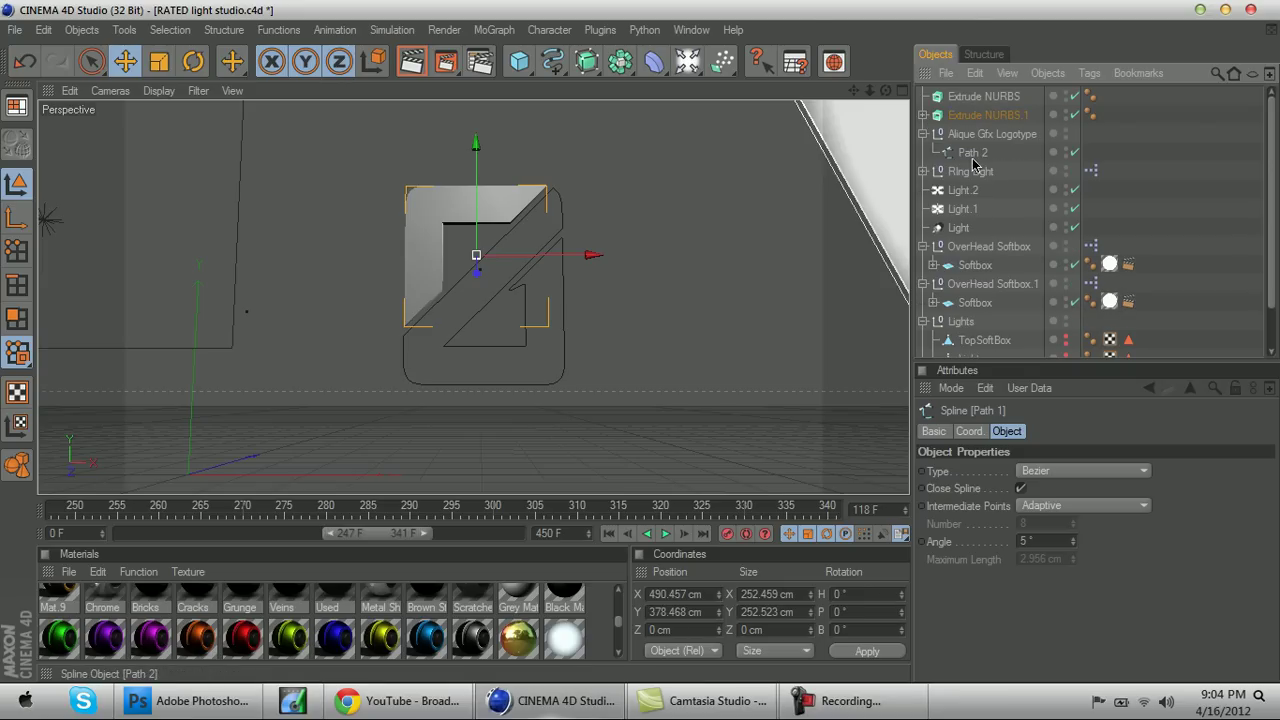
drag(973, 160, 980, 95)
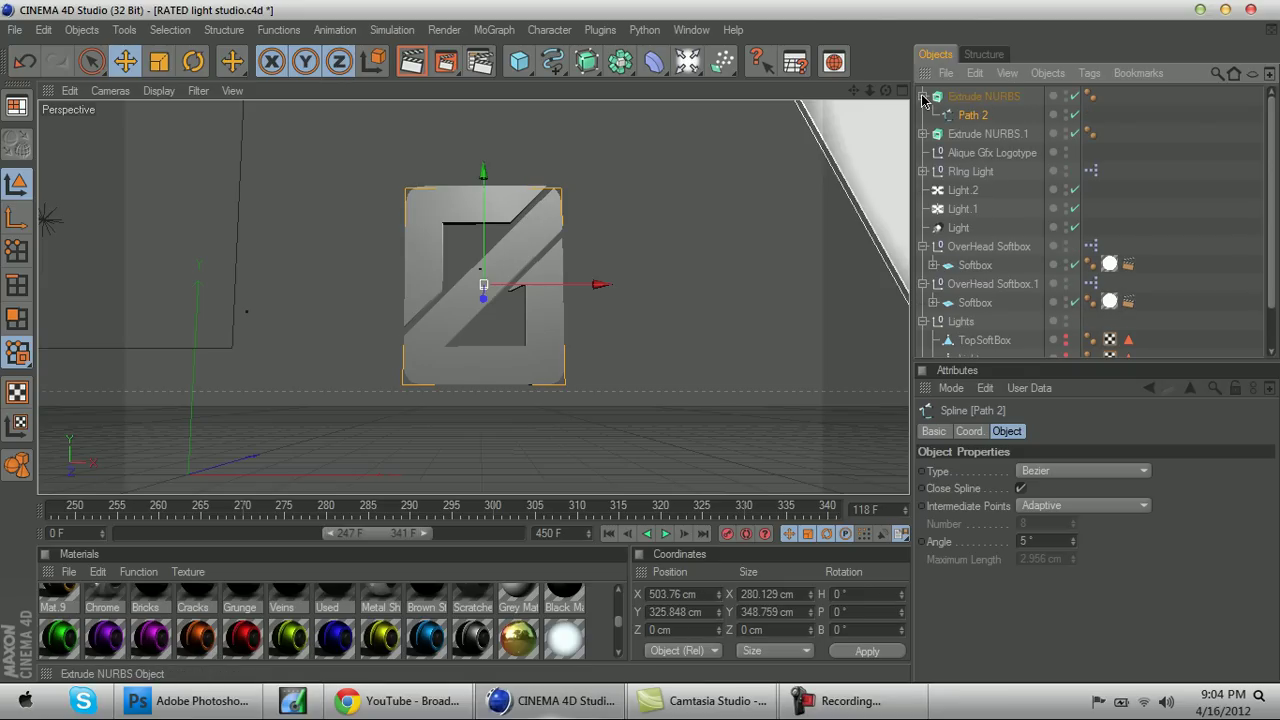
click(923, 97)
click(1000, 97)
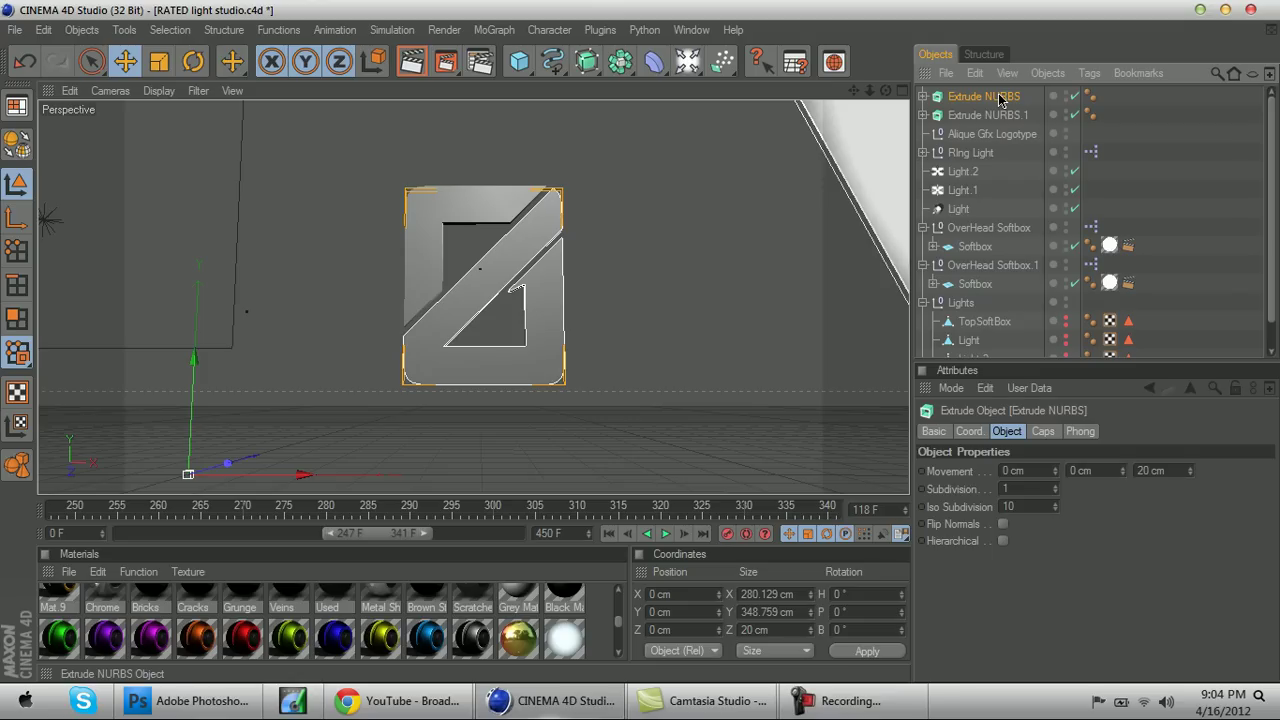
ctrl+click(1005, 116)
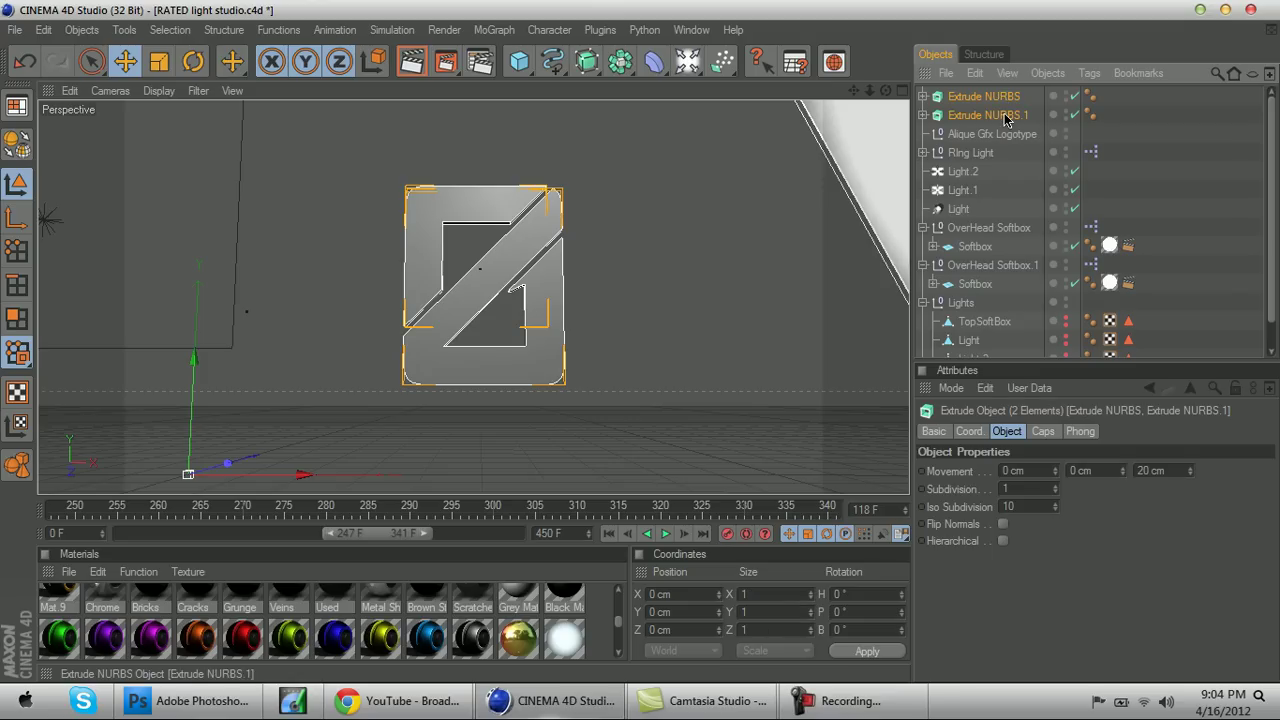
- Give both extrudes a Start Fillet Cap with a 2 cm radius
click(1145, 470)
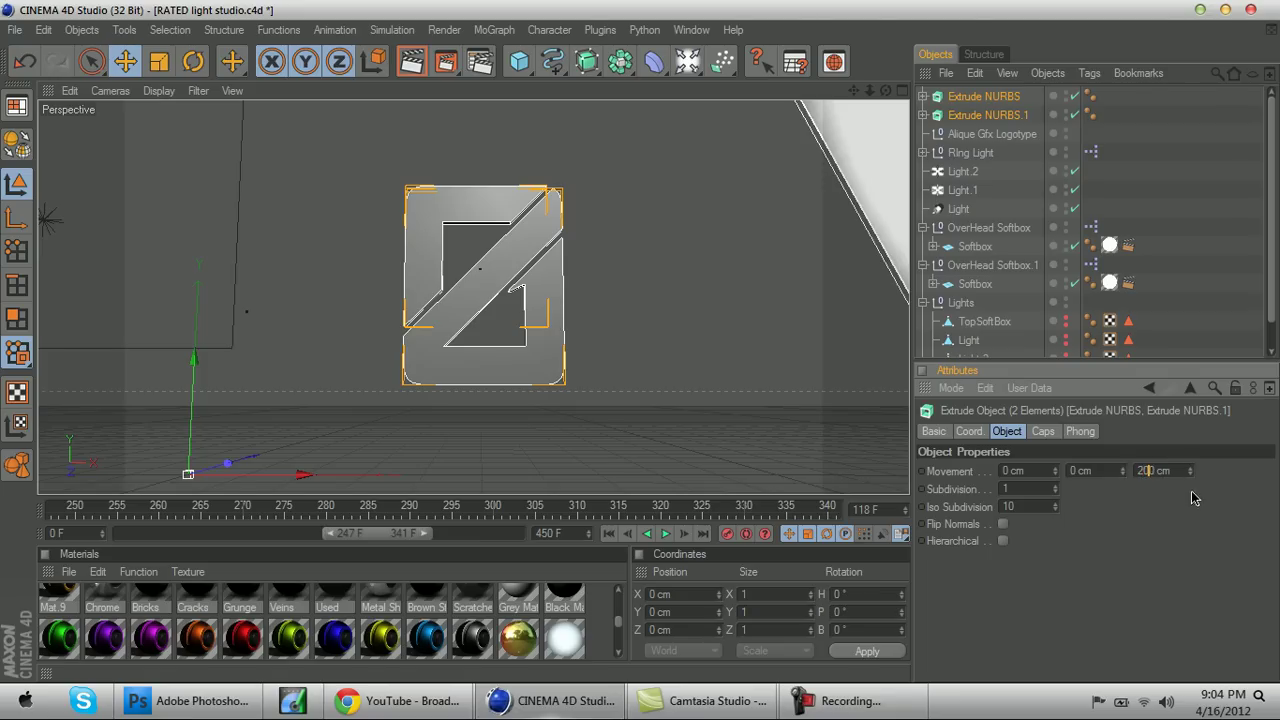
click(1043, 431)
click(1027, 471)
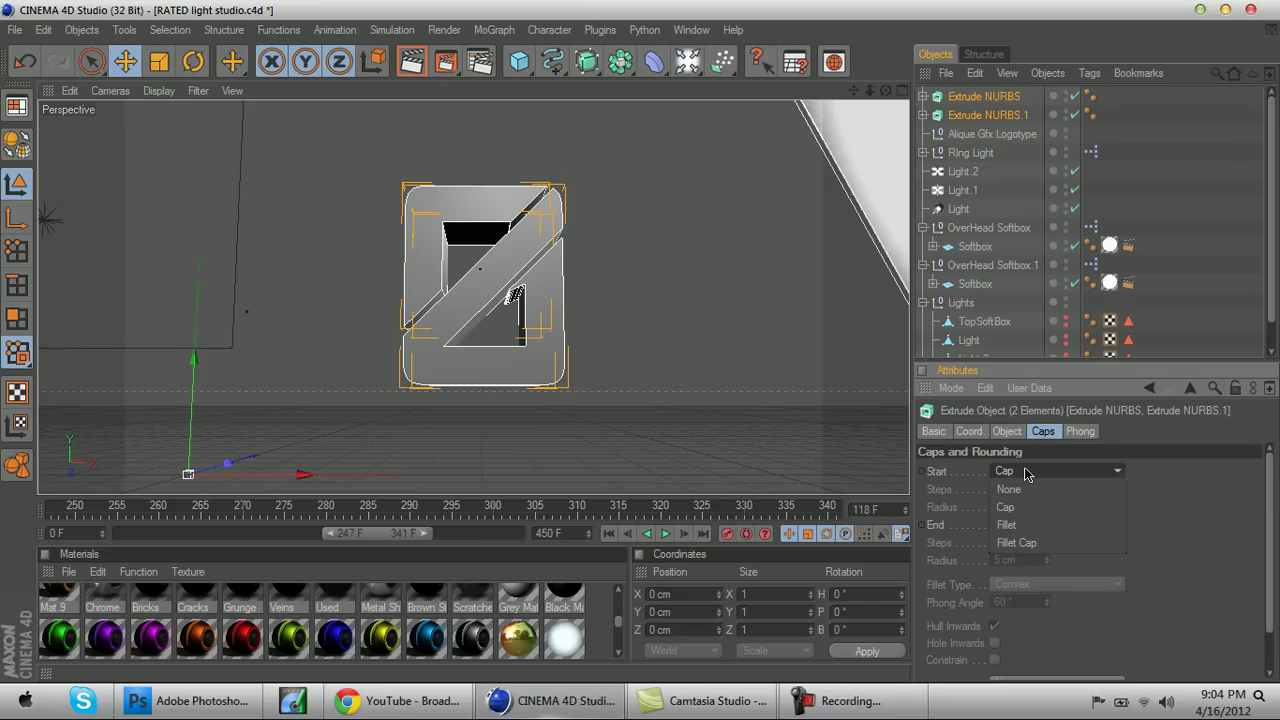
click(1016, 542)
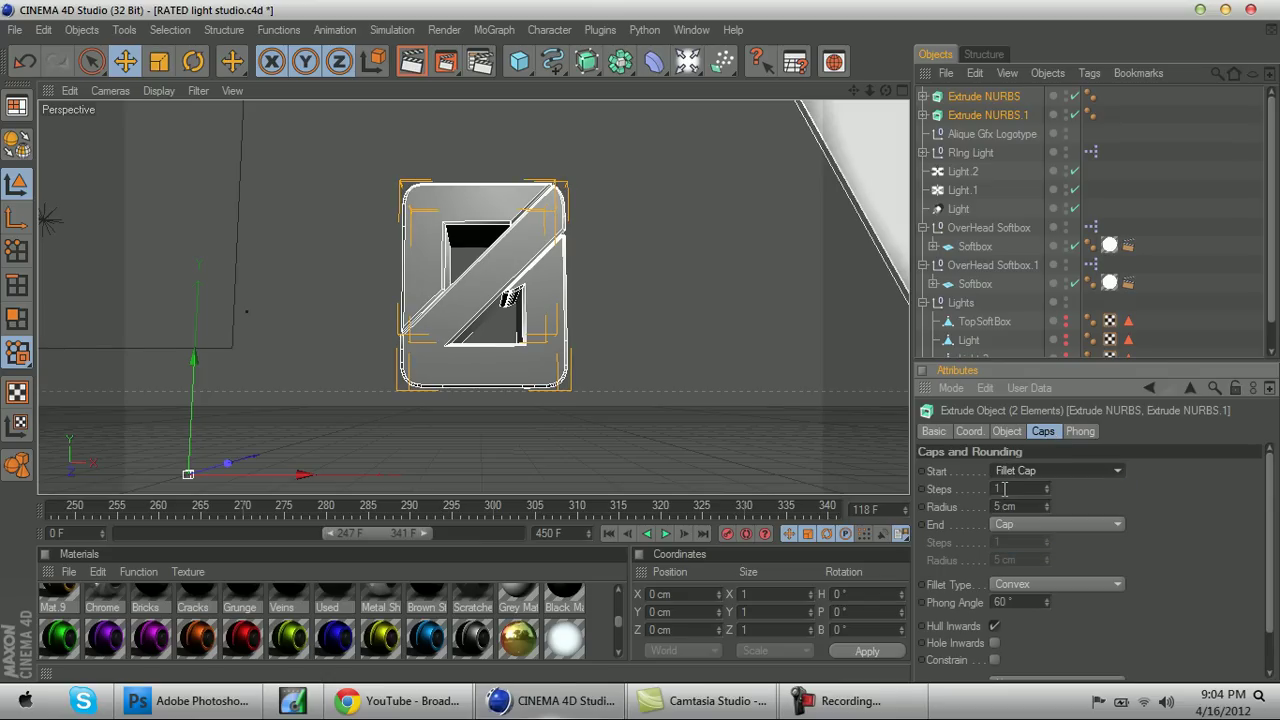
double_click(1020, 505)
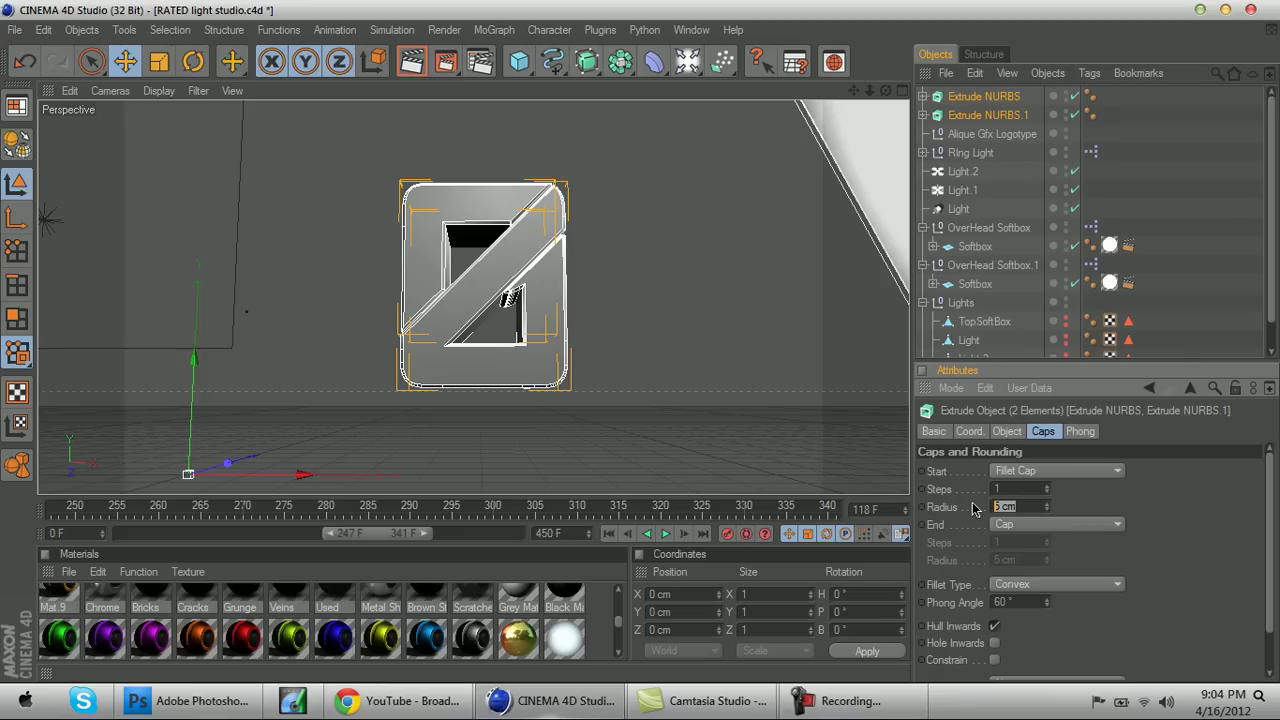
text(2)
key(Return)
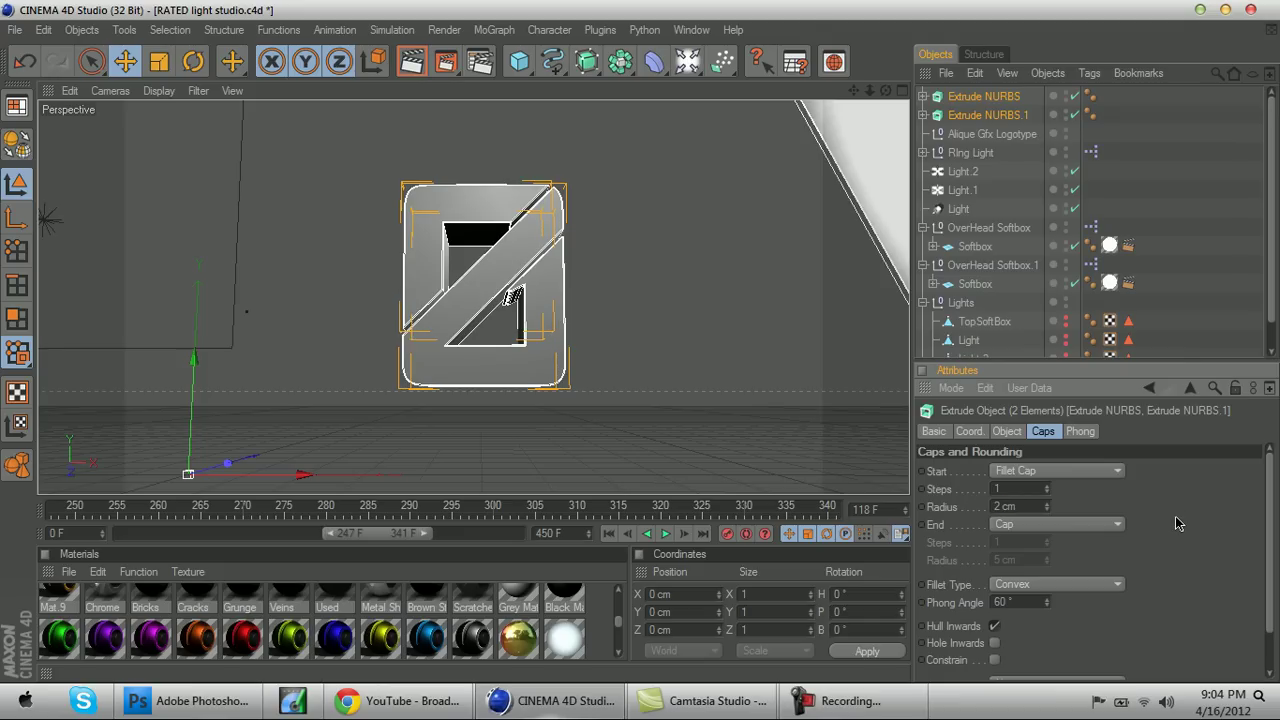
click(1183, 275)
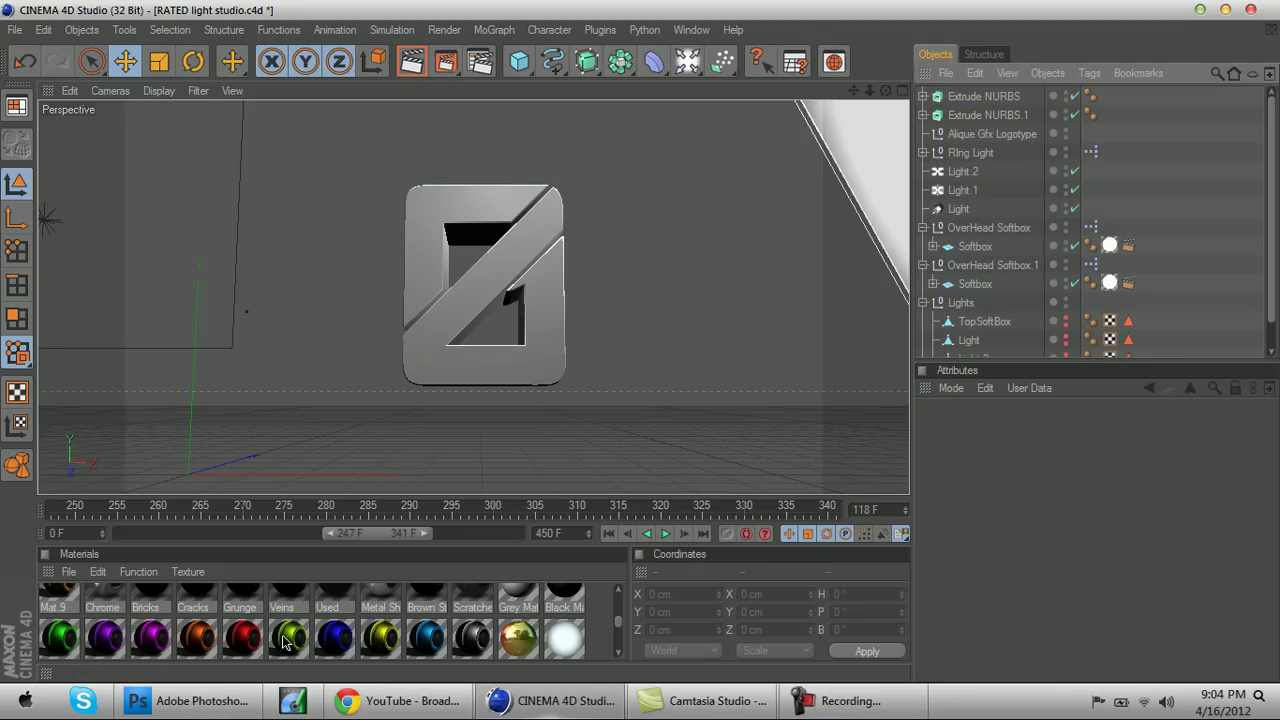
- Apply the red material to both Extrude NURBS objects and render the active view, dismissing the texture warning
drag(855, 170, 1109, 97)
click(1174, 131)
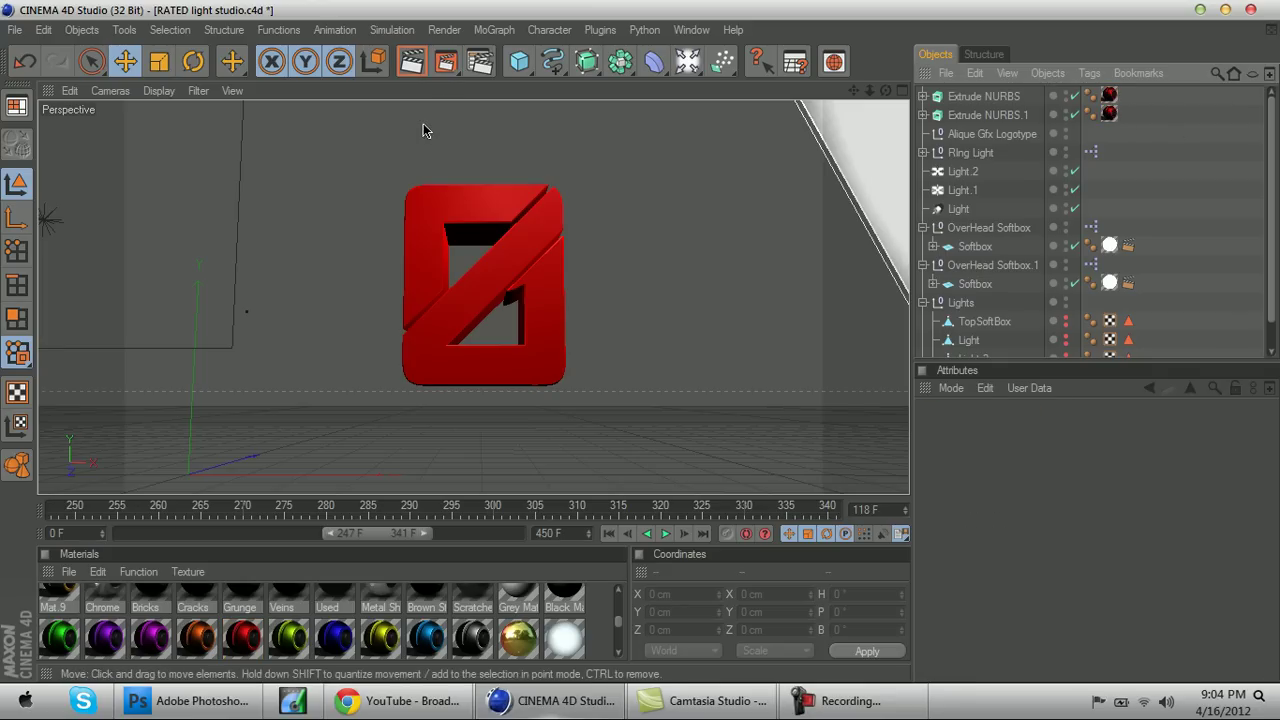
click(481, 63)
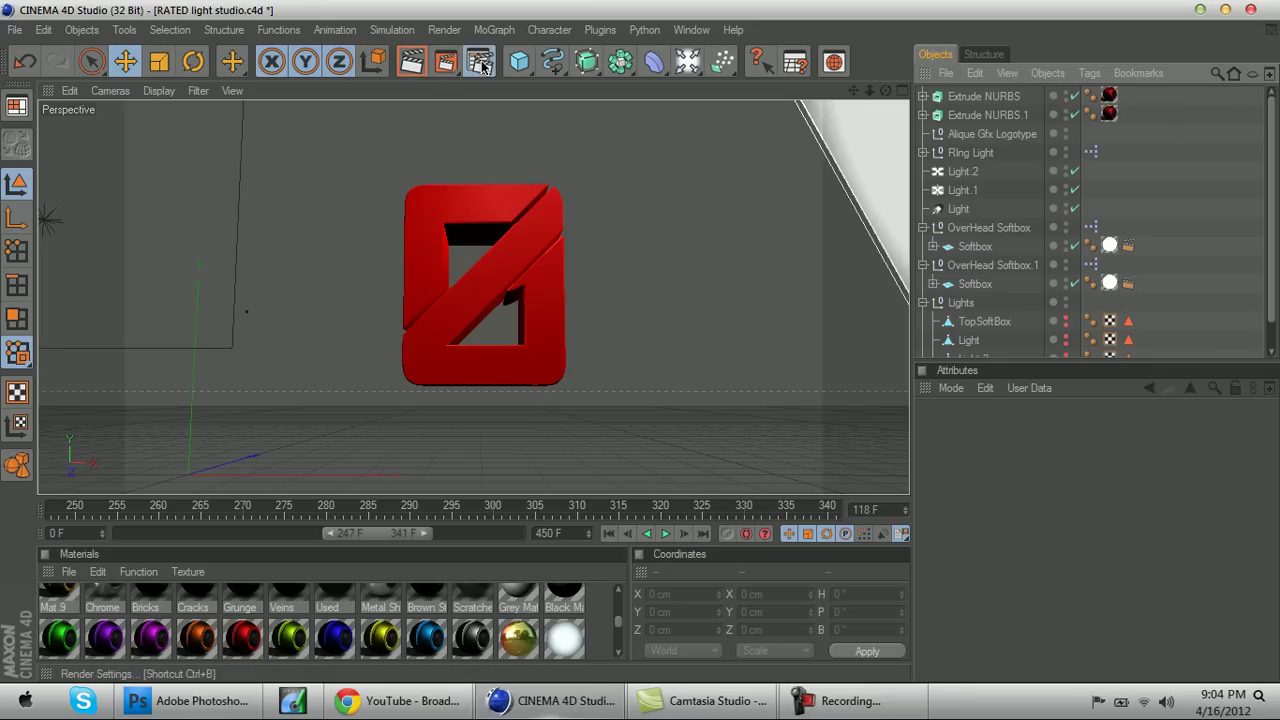
click(797, 11)
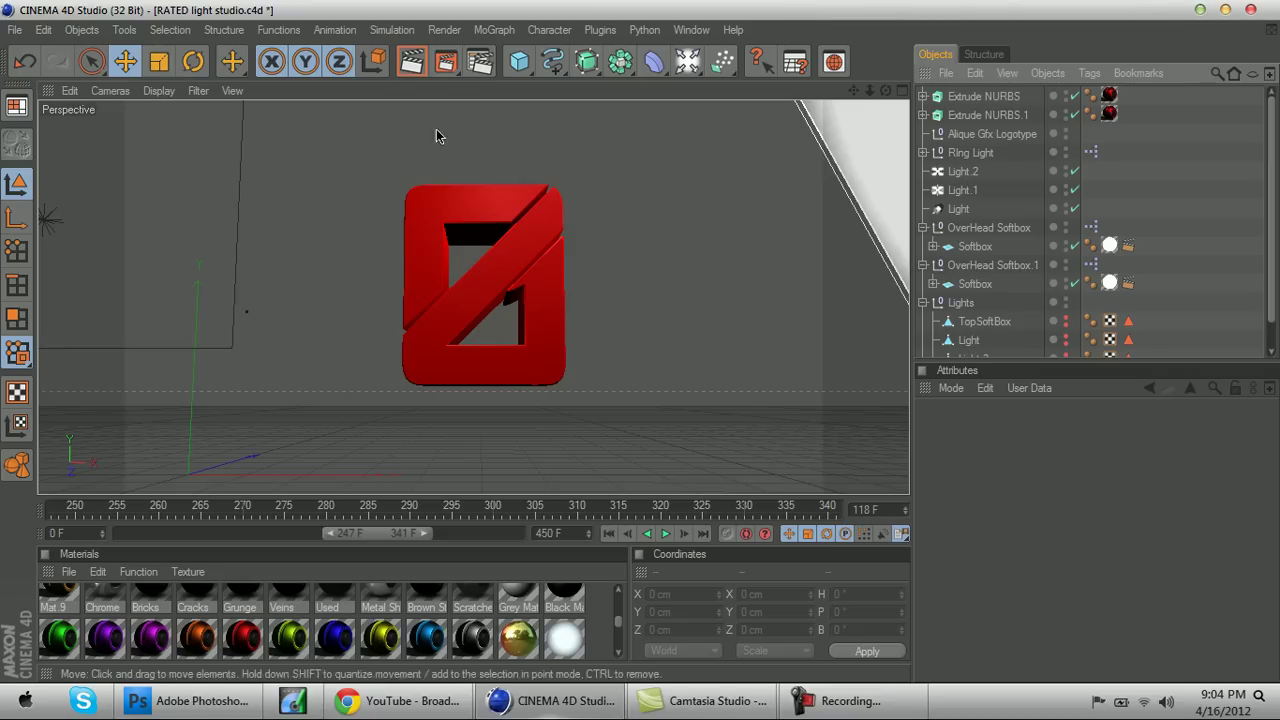
click(412, 63)
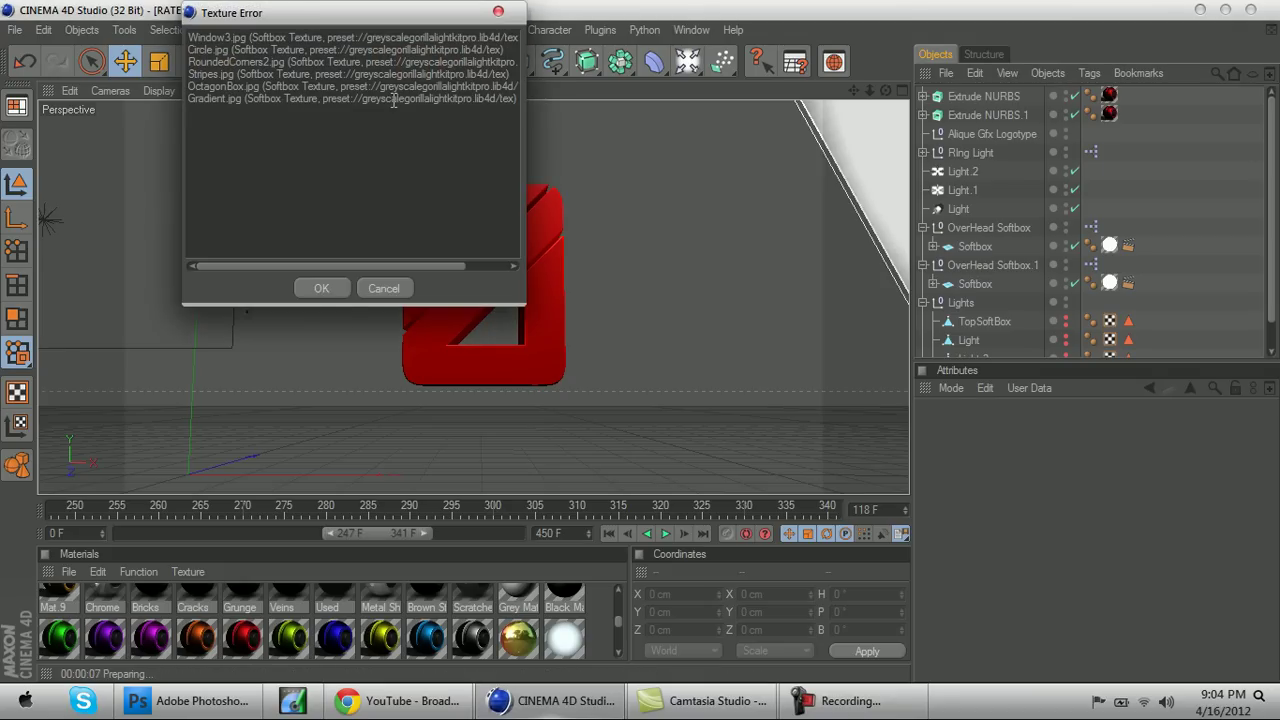
click(322, 288)
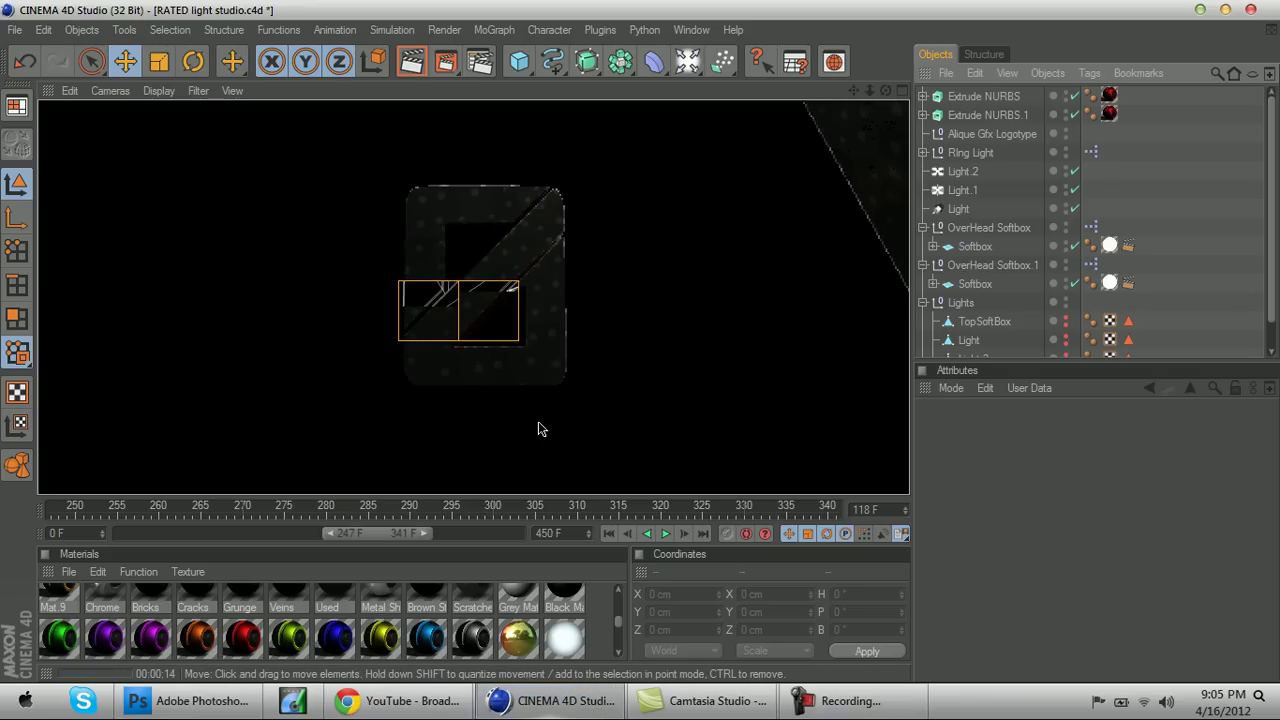
- Inspect the effects of the plain and AOL REFLECT render settings
click(479, 61)
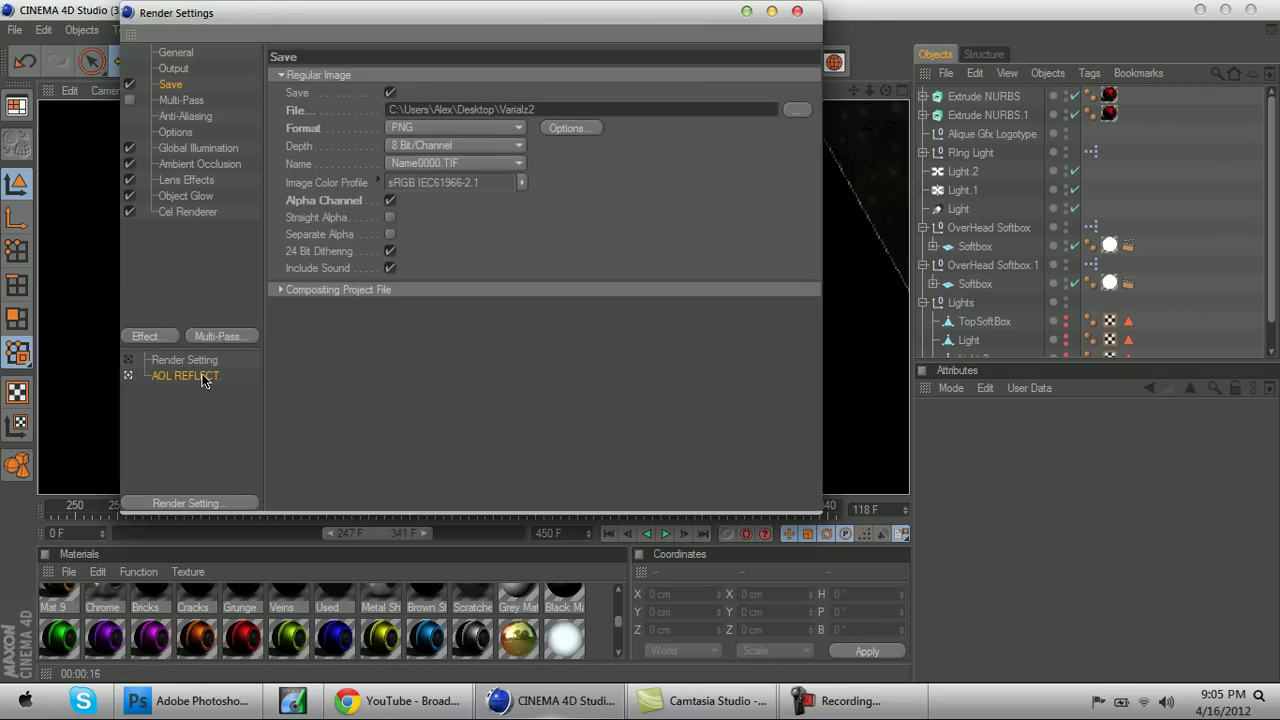
click(218, 359)
click(212, 376)
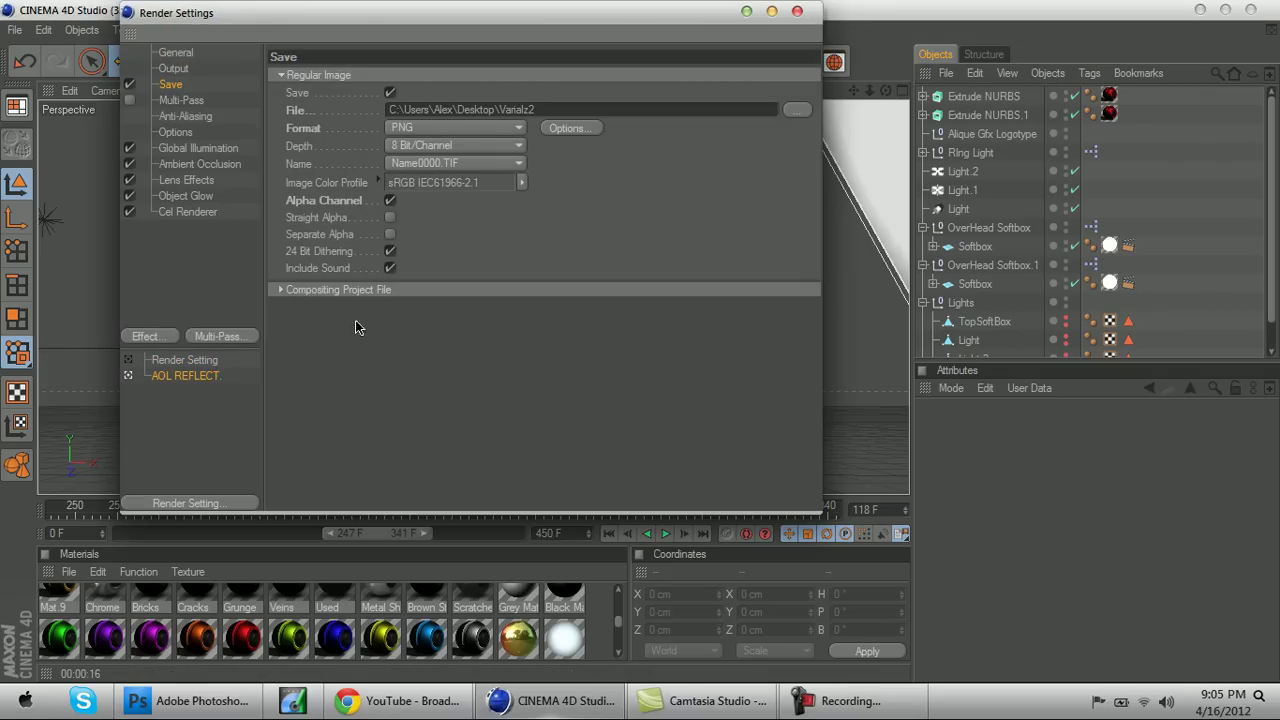
click(797, 12)
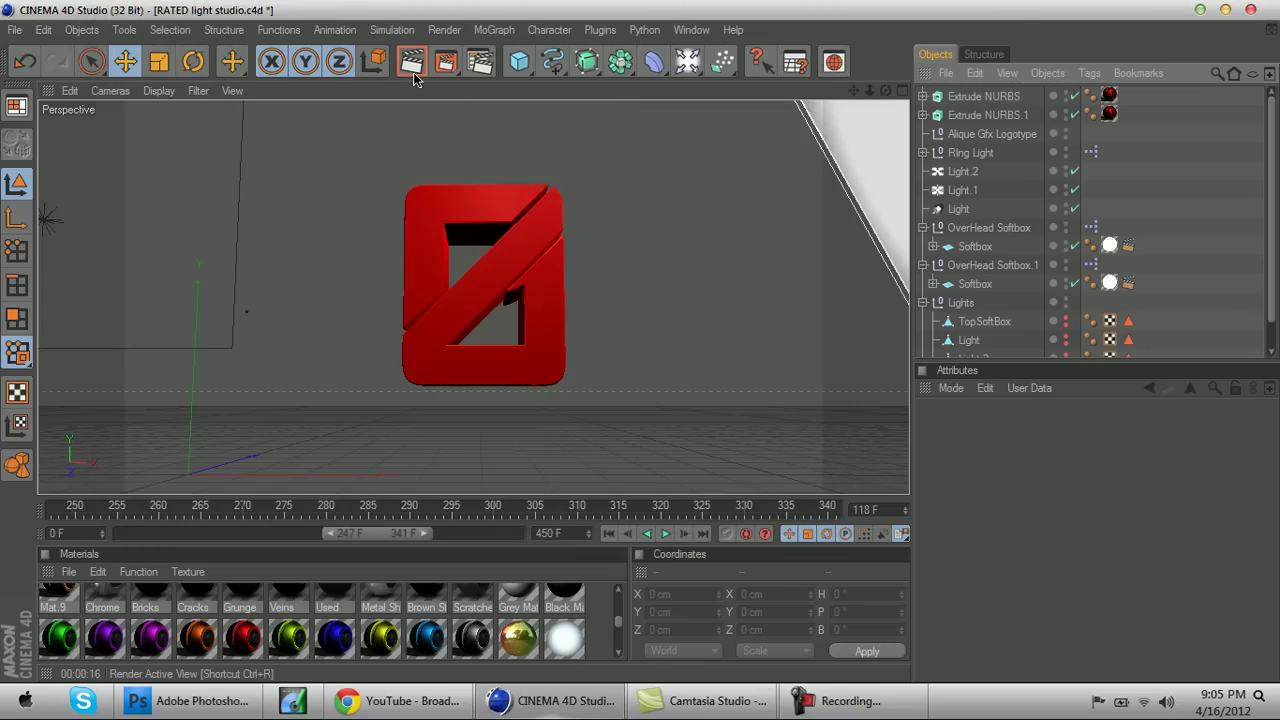
- Set the render output file name to ALOGO in the Save options
click(480, 62)
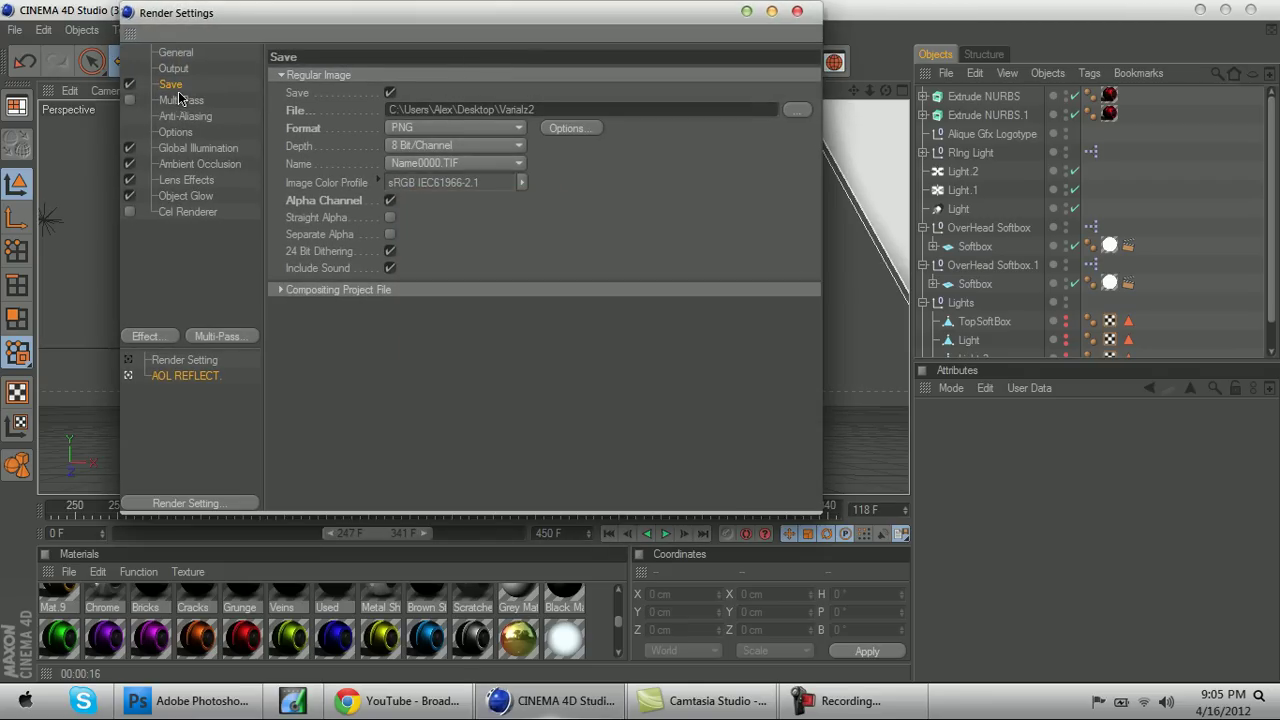
click(181, 100)
click(217, 86)
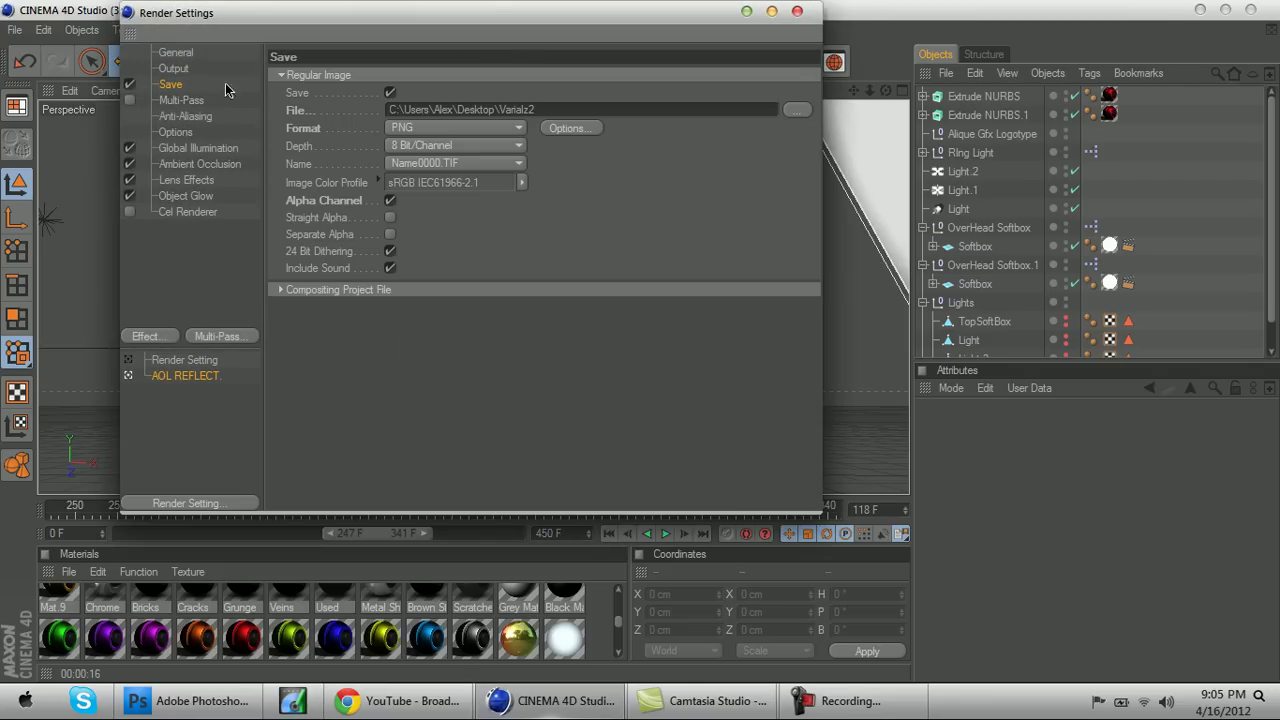
click(795, 110)
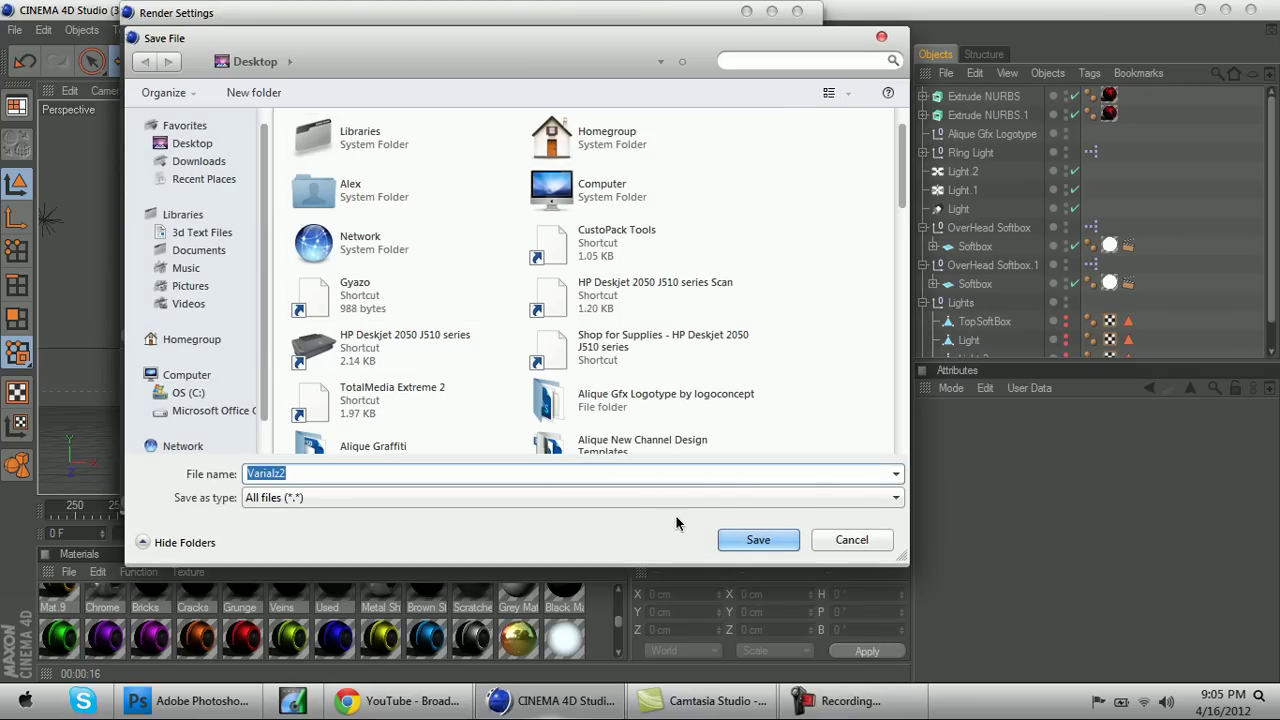
text(ALOGO)
key(Return)
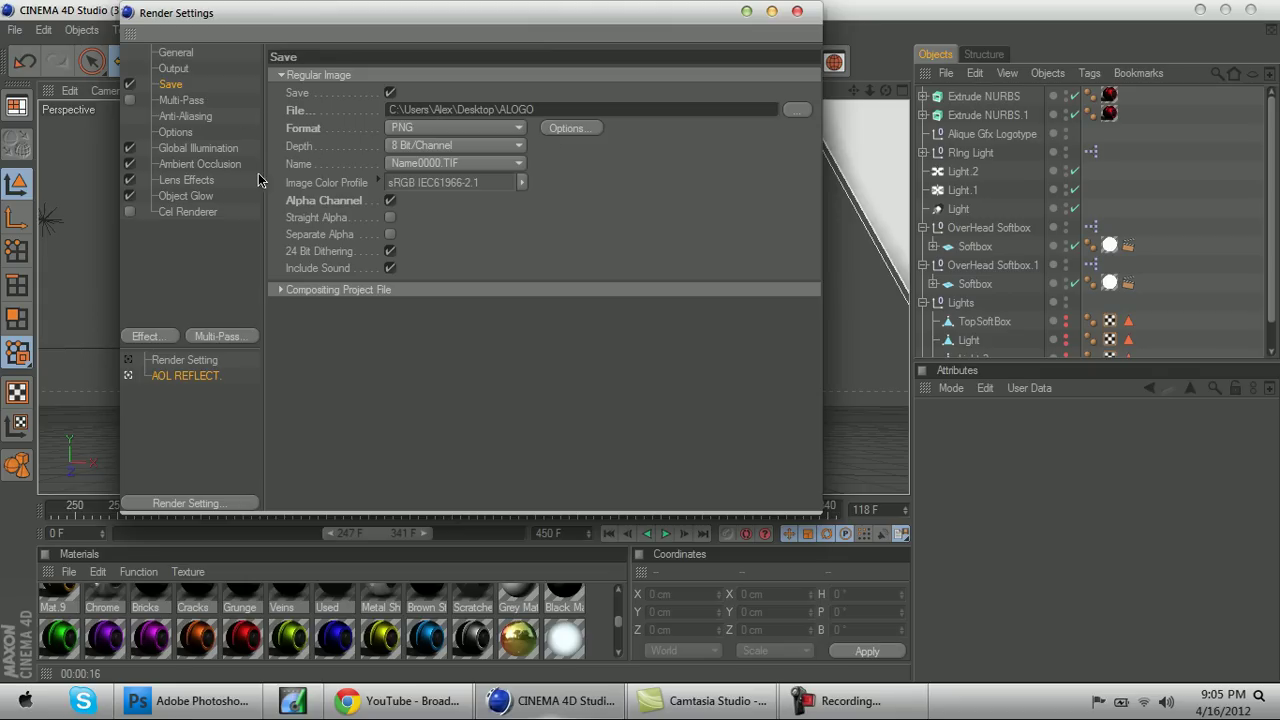
- Review the Global Illumination, Ambient Occlusion and Lens Effects settings
click(230, 150)
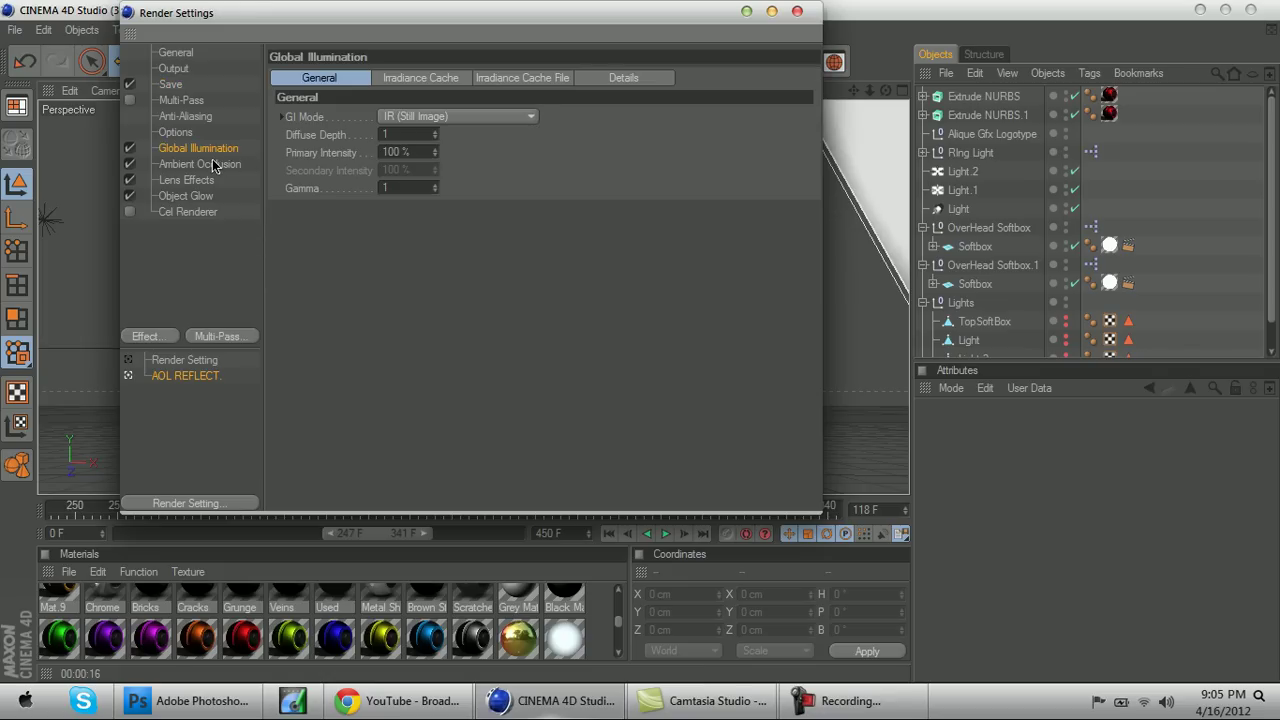
click(212, 164)
click(229, 152)
click(208, 166)
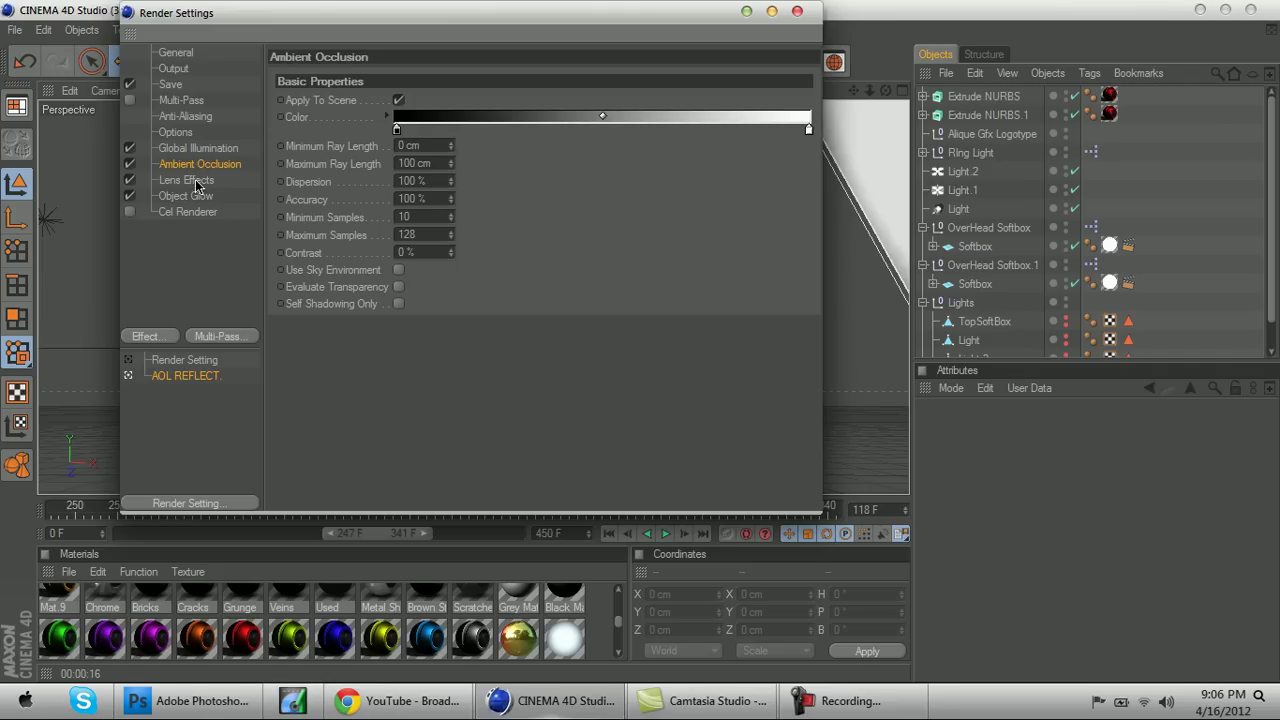
click(190, 181)
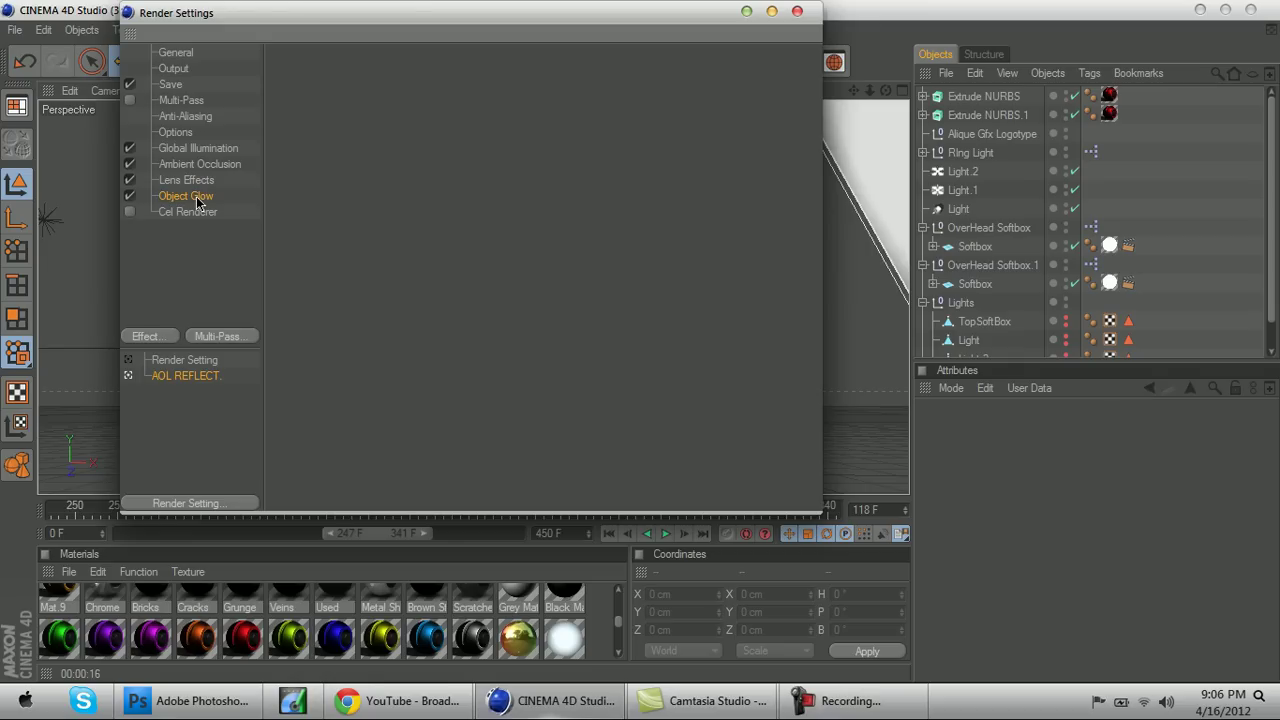
- Render the logo to the Picture Viewer as ALOGO0118.png, dismissing the texture warning, then return to Photoshop
click(797, 11)
click(446, 62)
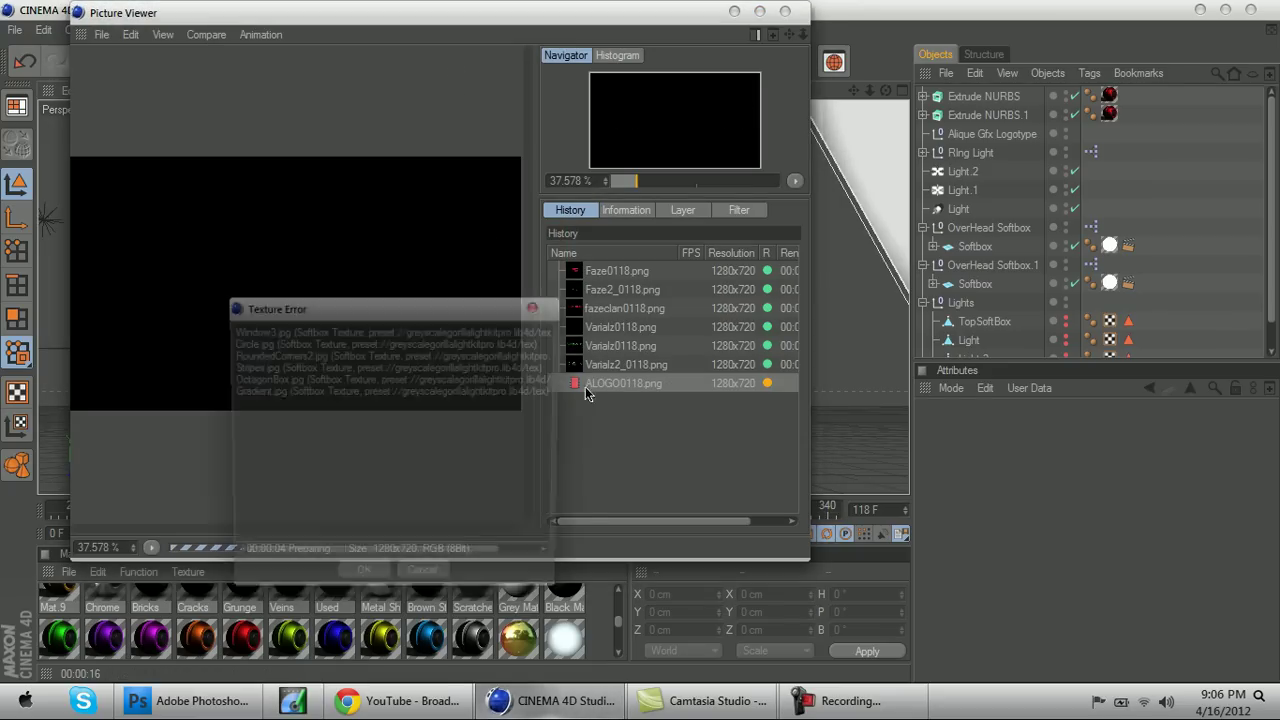
click(360, 584)
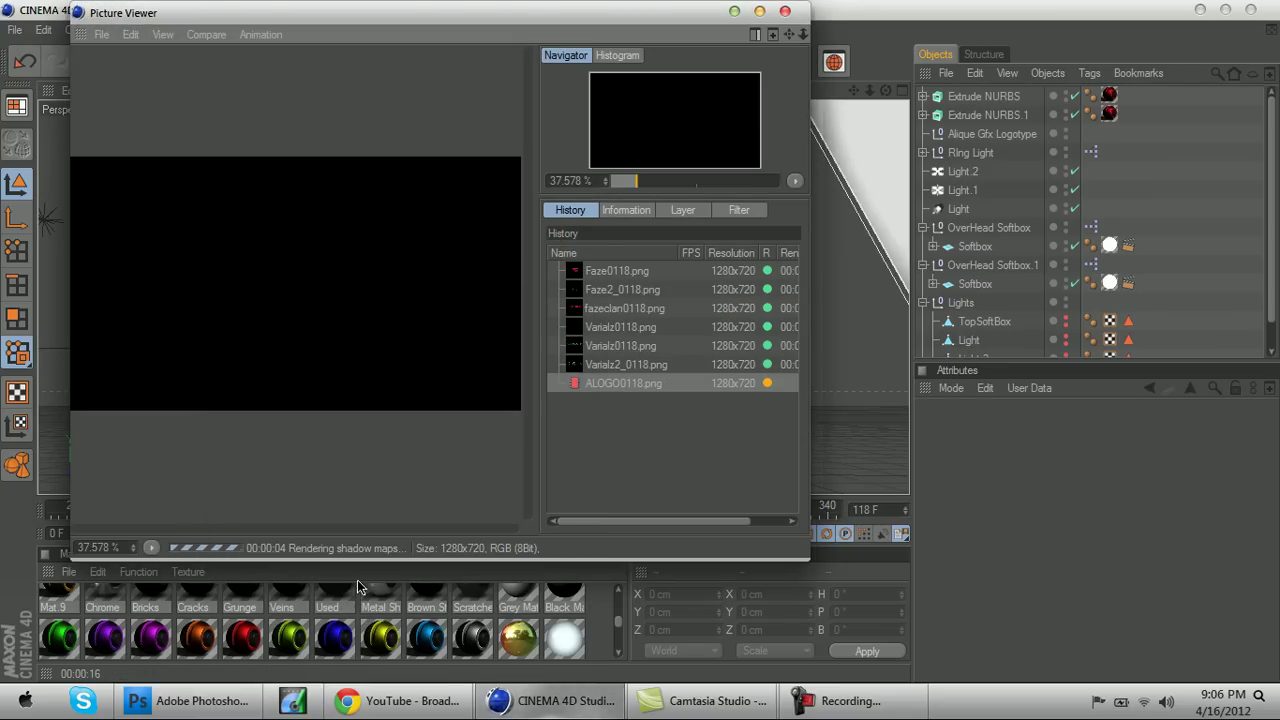
click(192, 700)
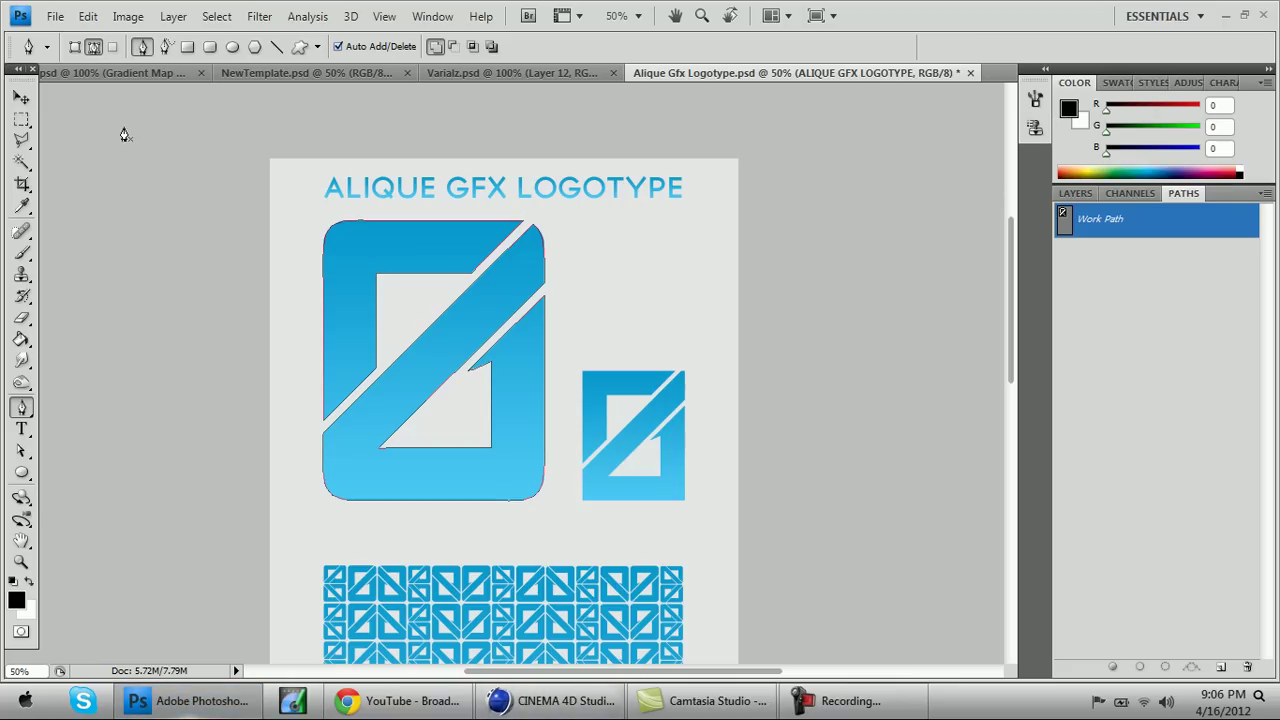
- Create a new 1280x720 document from the Logotype preset
click(55, 16)
key(Escape)
key(ctrl+n)
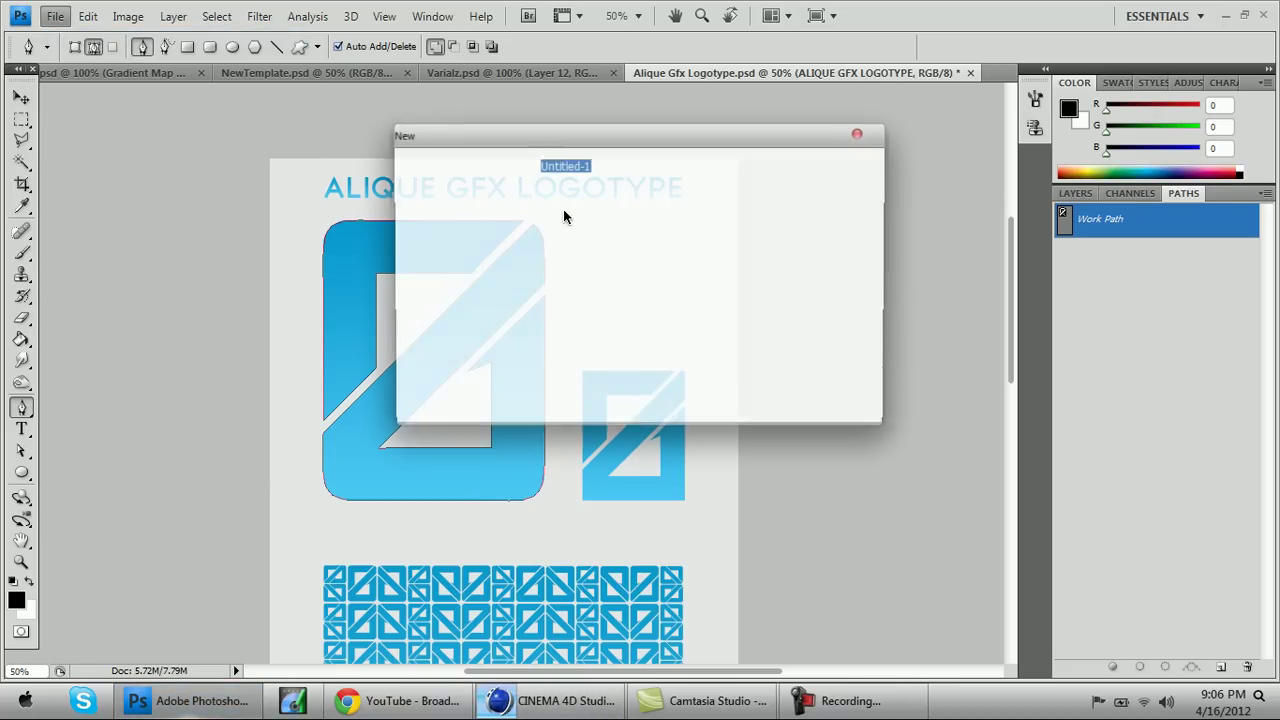
click(620, 190)
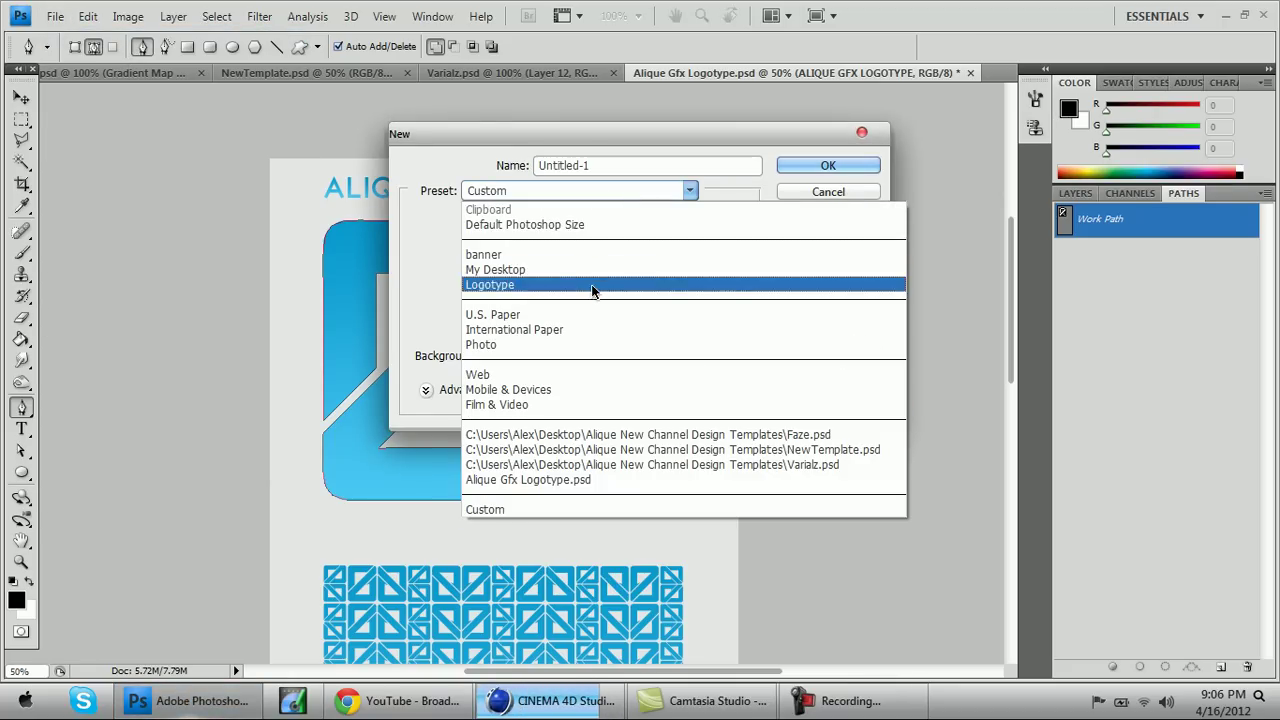
click(592, 286)
key(Return)
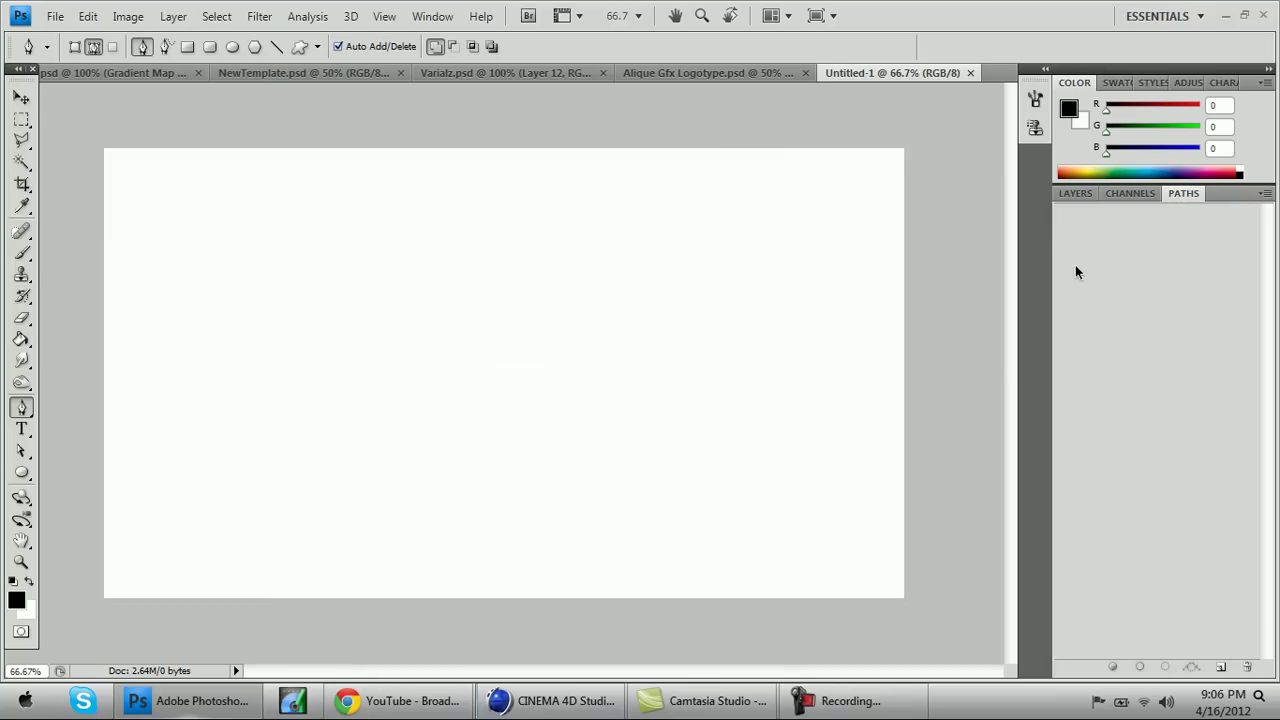
- Unlock the Background into a regular layer named Layer 0
click(1070, 195)
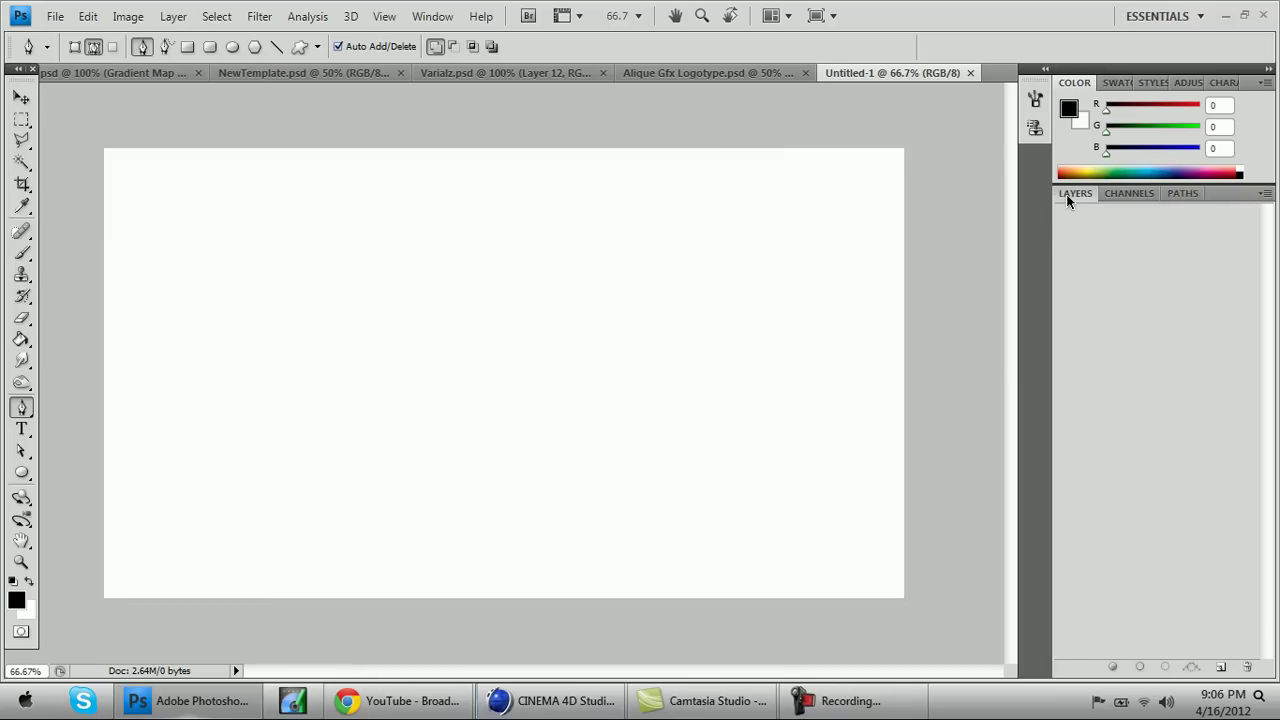
click(21, 97)
double_click(1110, 265)
key(Return)
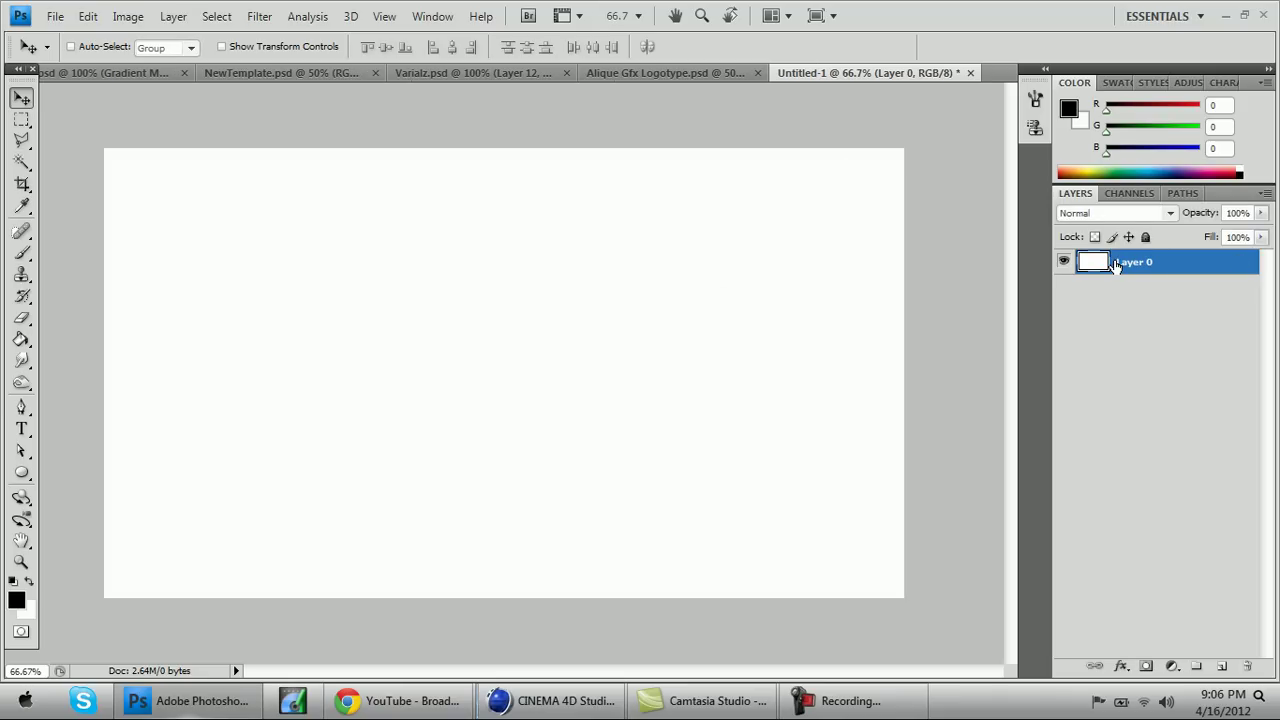
- Darken Layer 0 to near-black with Hue/Saturation Lightness -90
key(i)
key(ctrl+u)
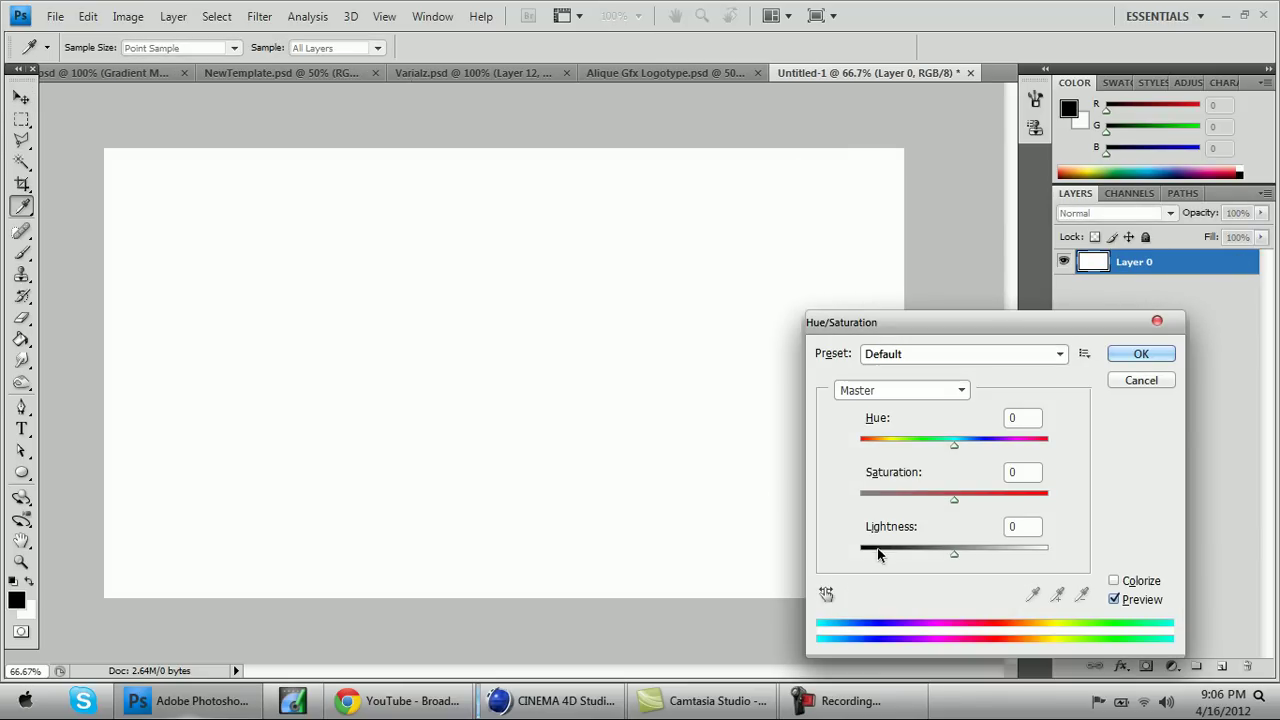
click(877, 550)
drag(875, 555, 870, 565)
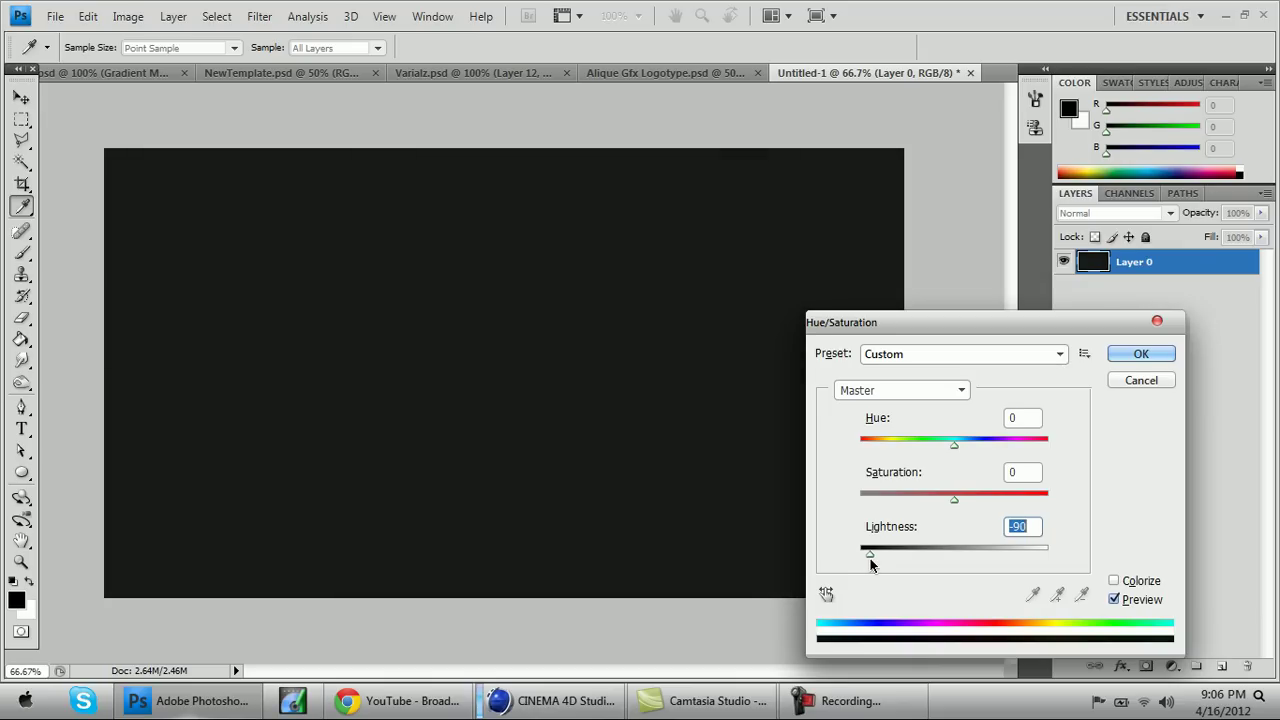
key(Return)
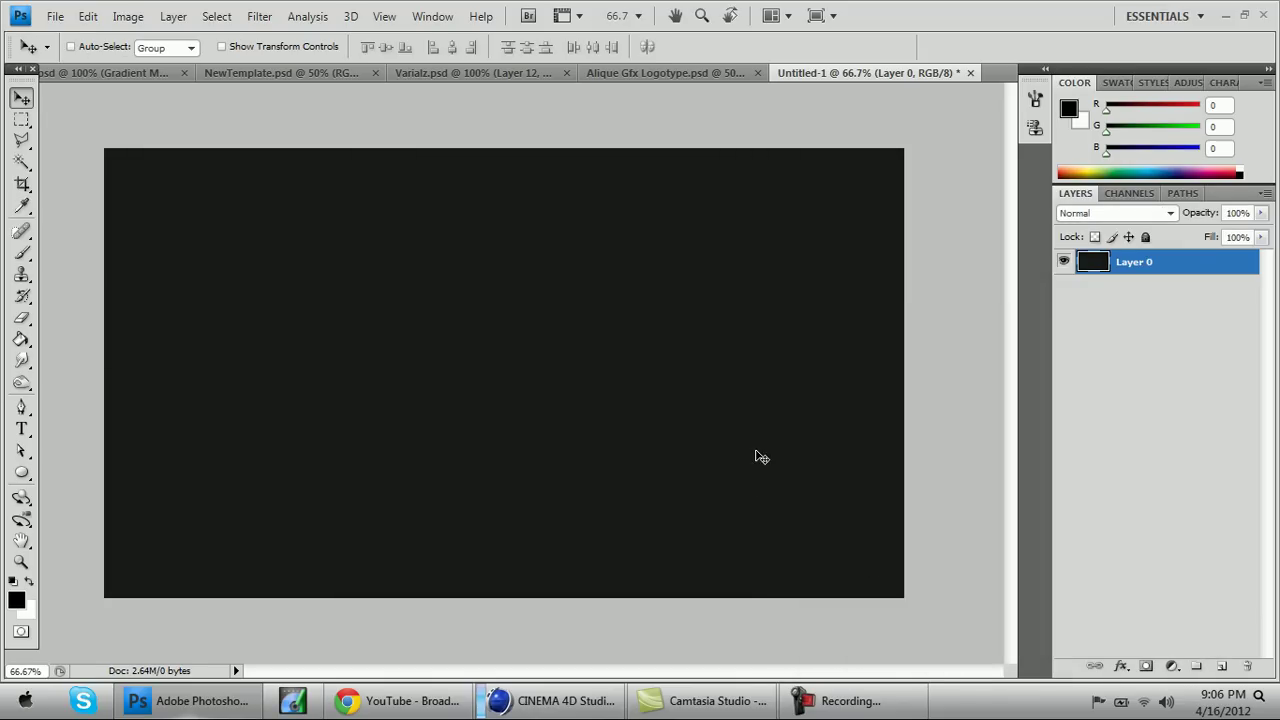
- Check the Cinema 4D render, then open ALOGO0118.png from the desktop in Photoshop
click(555, 701)
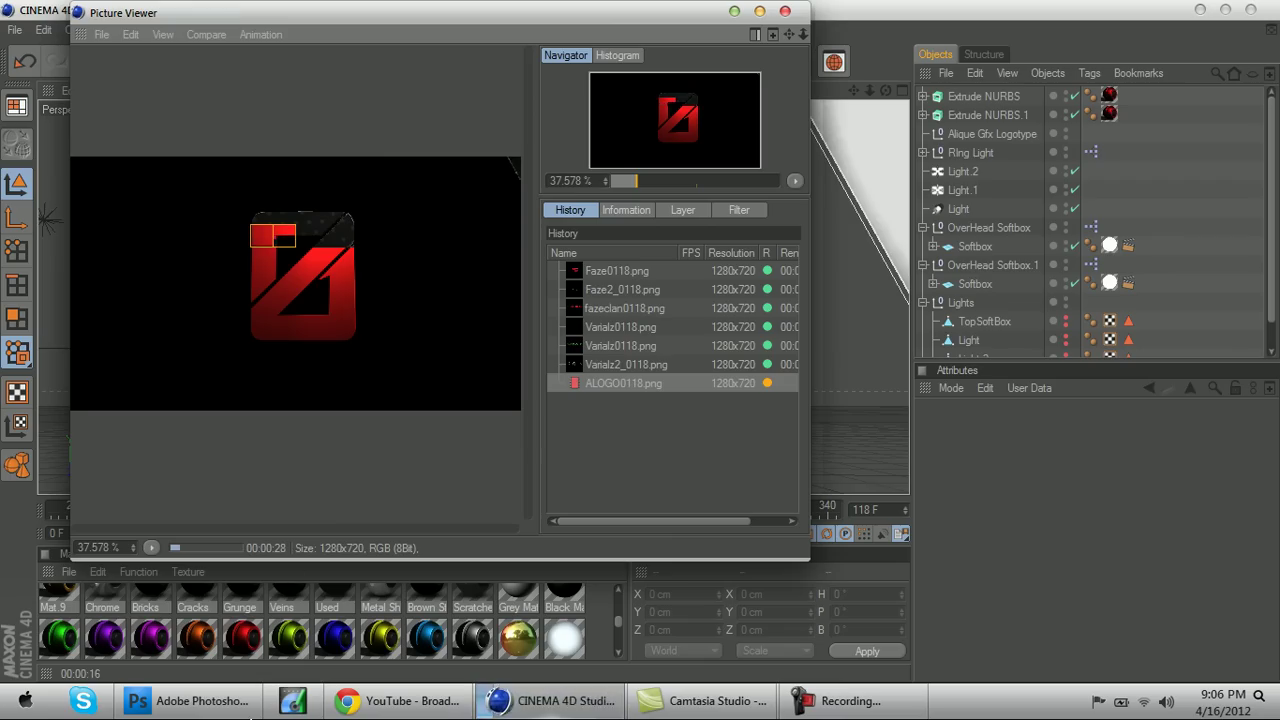
click(200, 706)
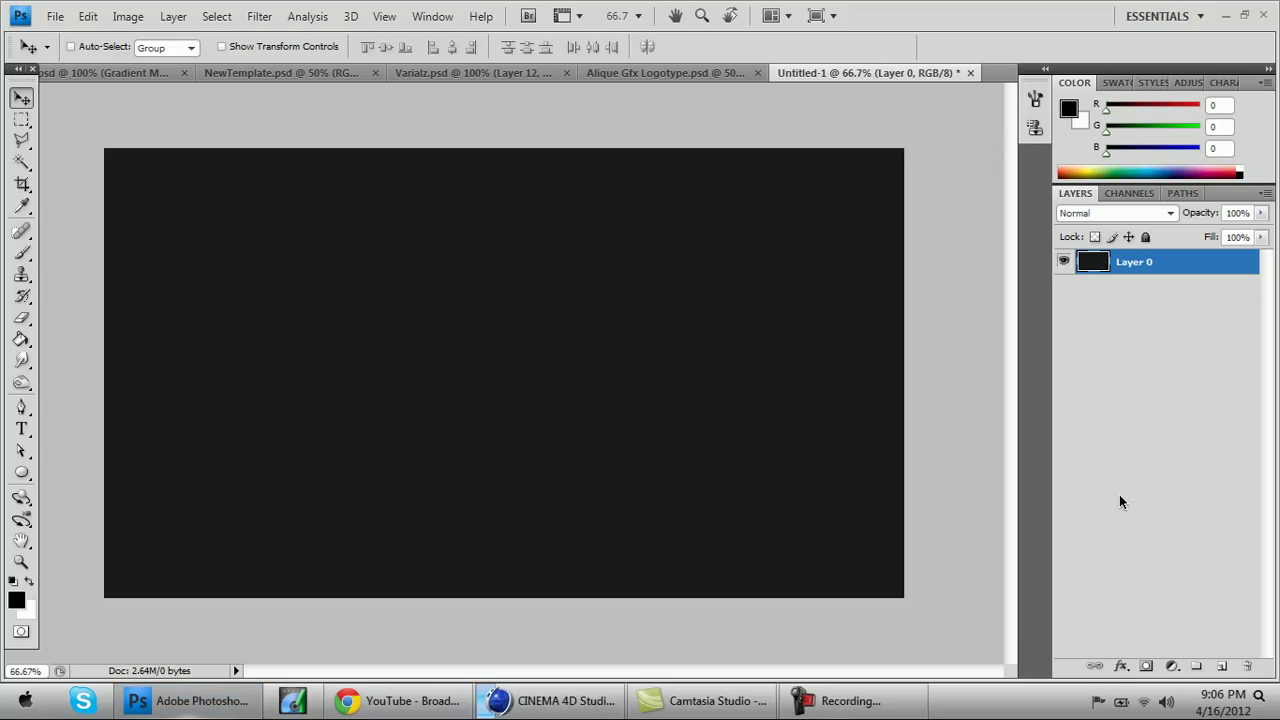
click(825, 705)
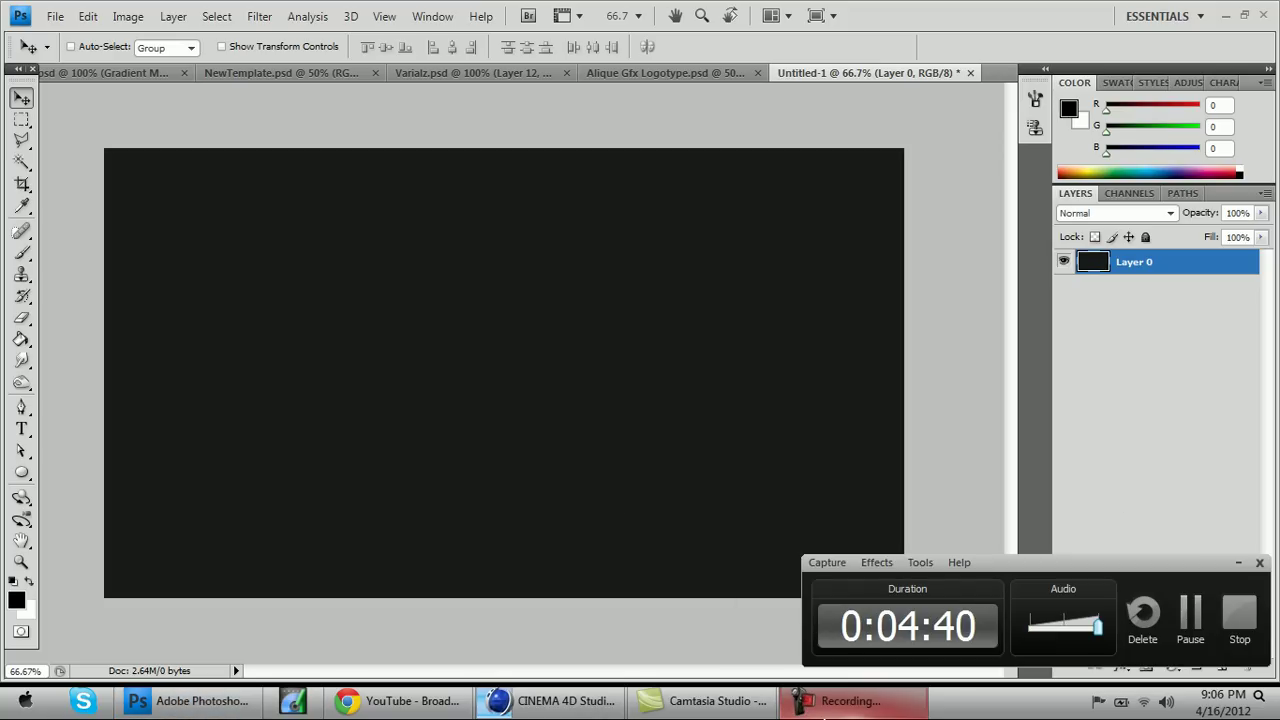
click(825, 705)
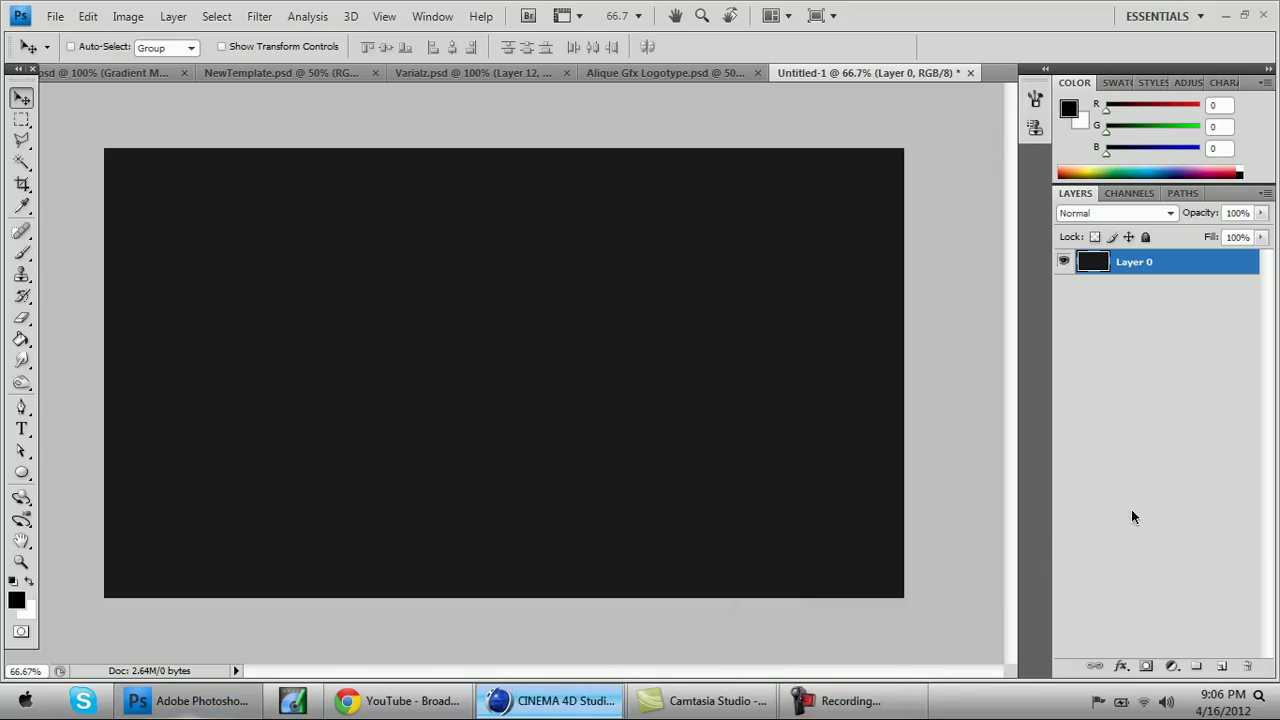
click(1274, 702)
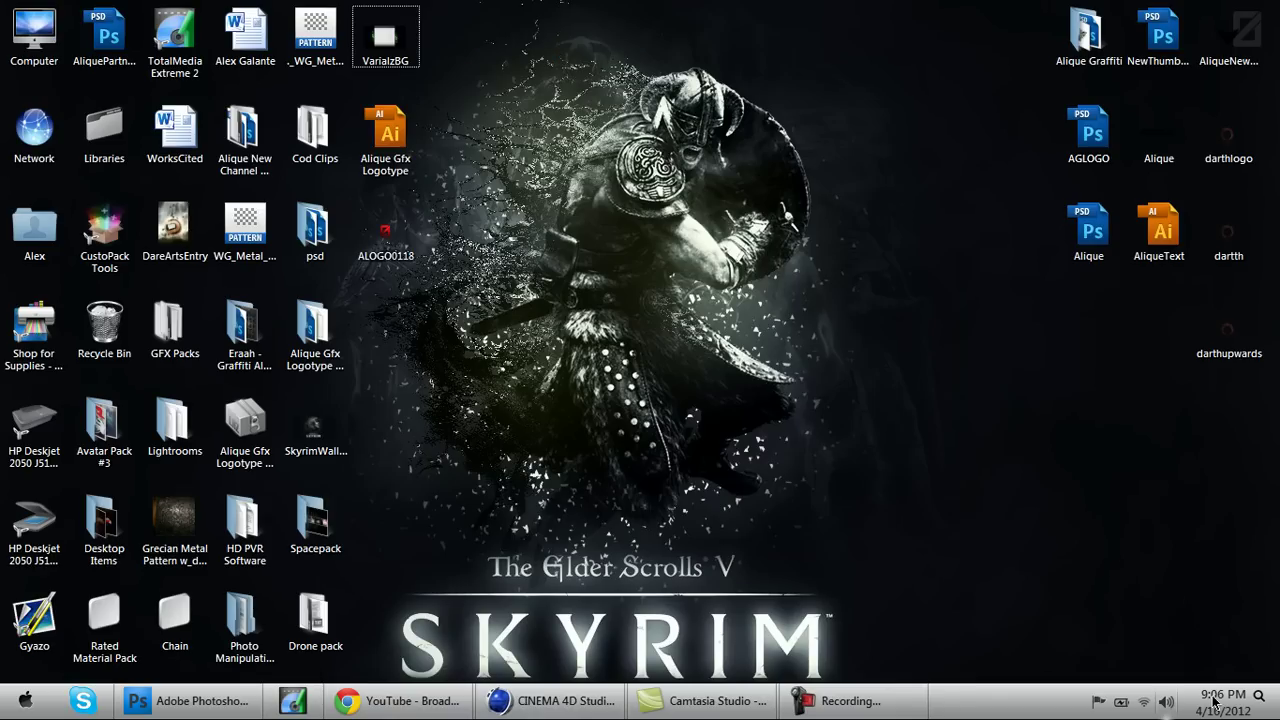
drag(395, 235, 299, 491)
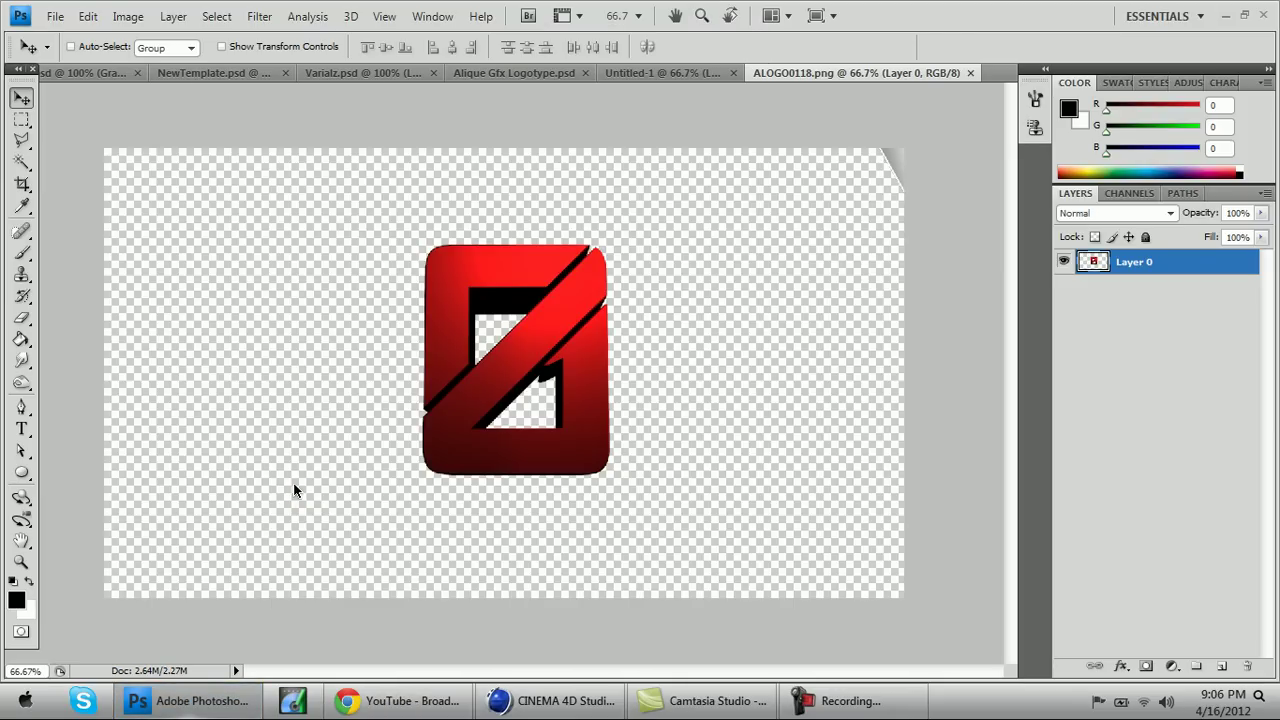
- Marquee-select the logo in ALOGO0118.png and paste it into the dark Untitled-1 canvas
key(m)
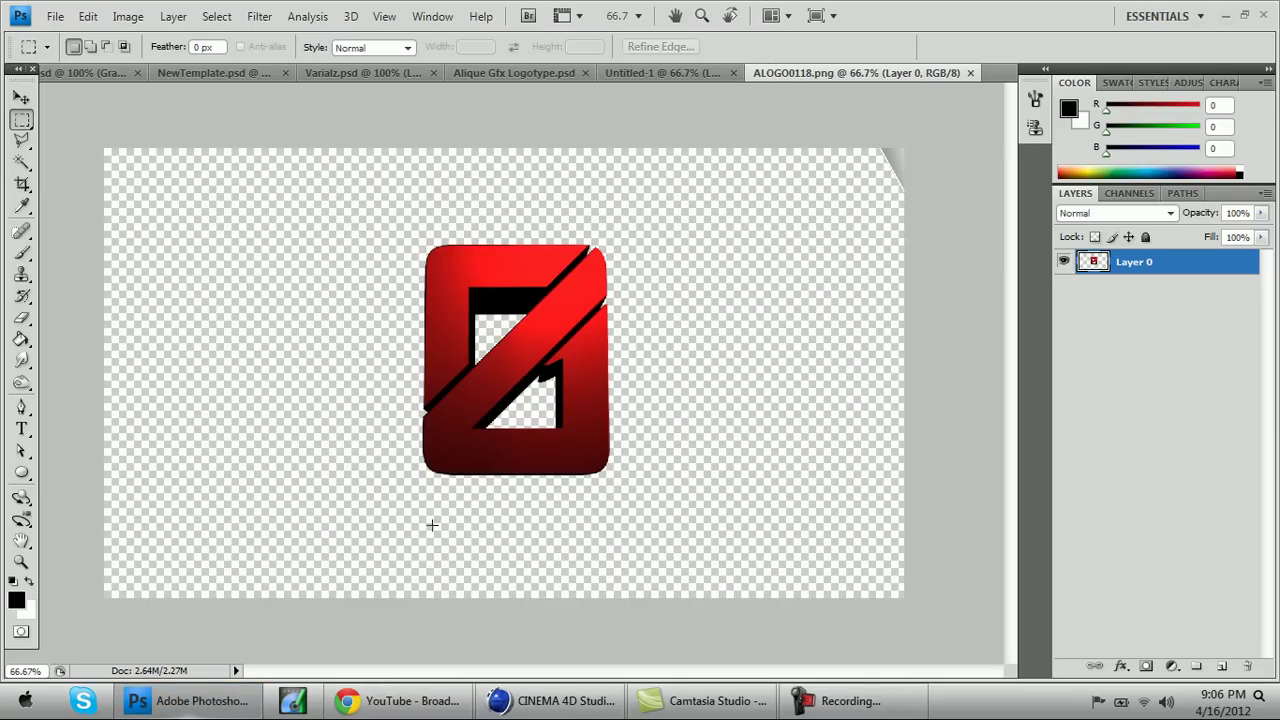
drag(533, 367, 668, 186)
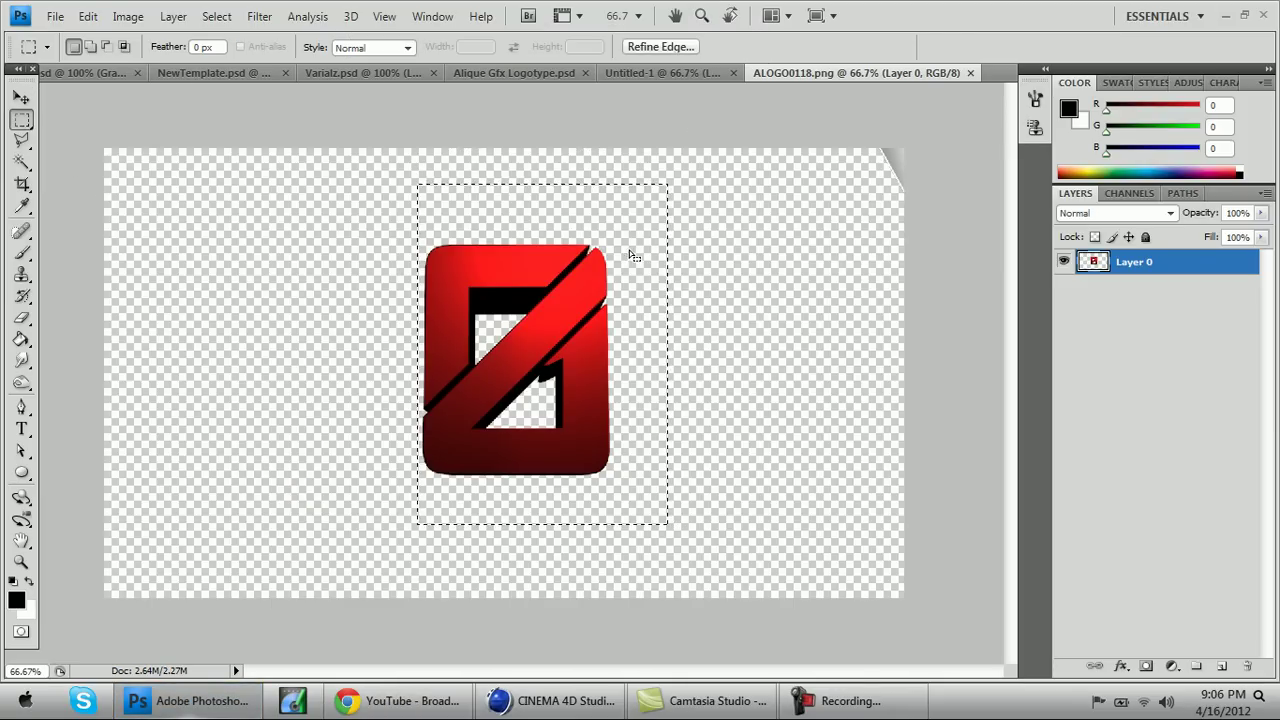
drag(624, 258, 607, 260)
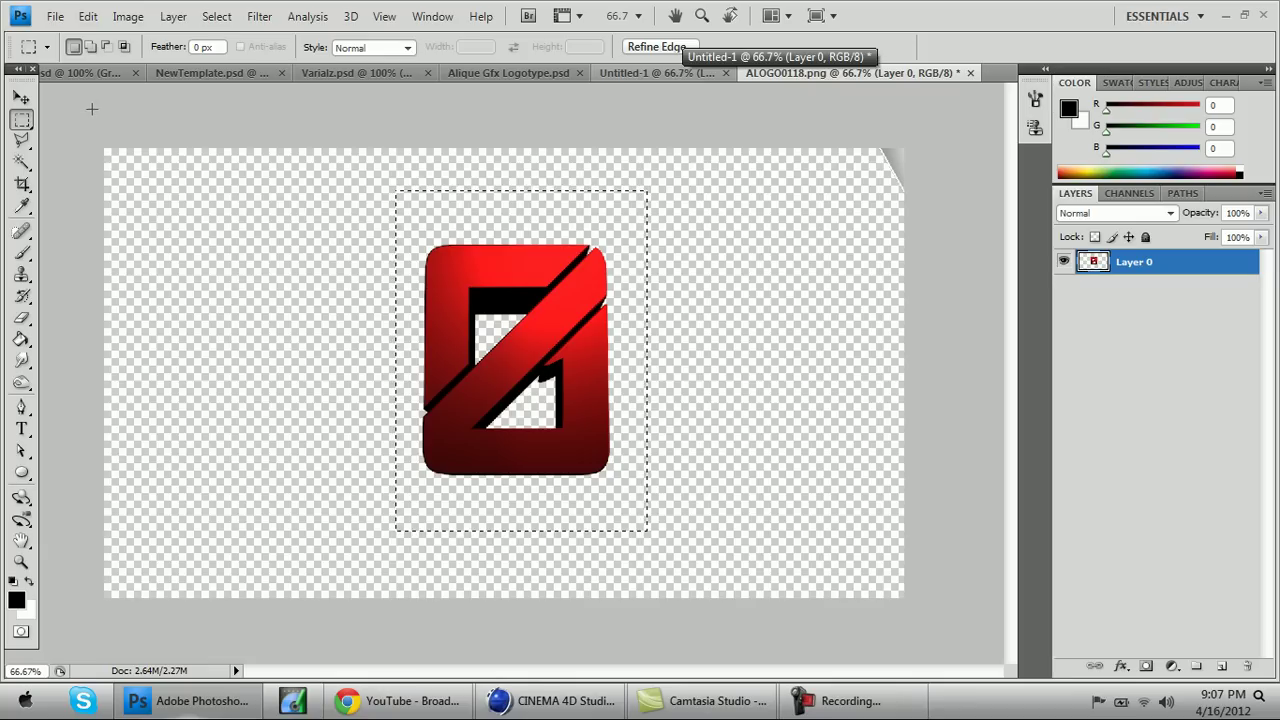
key(ctrl+d)
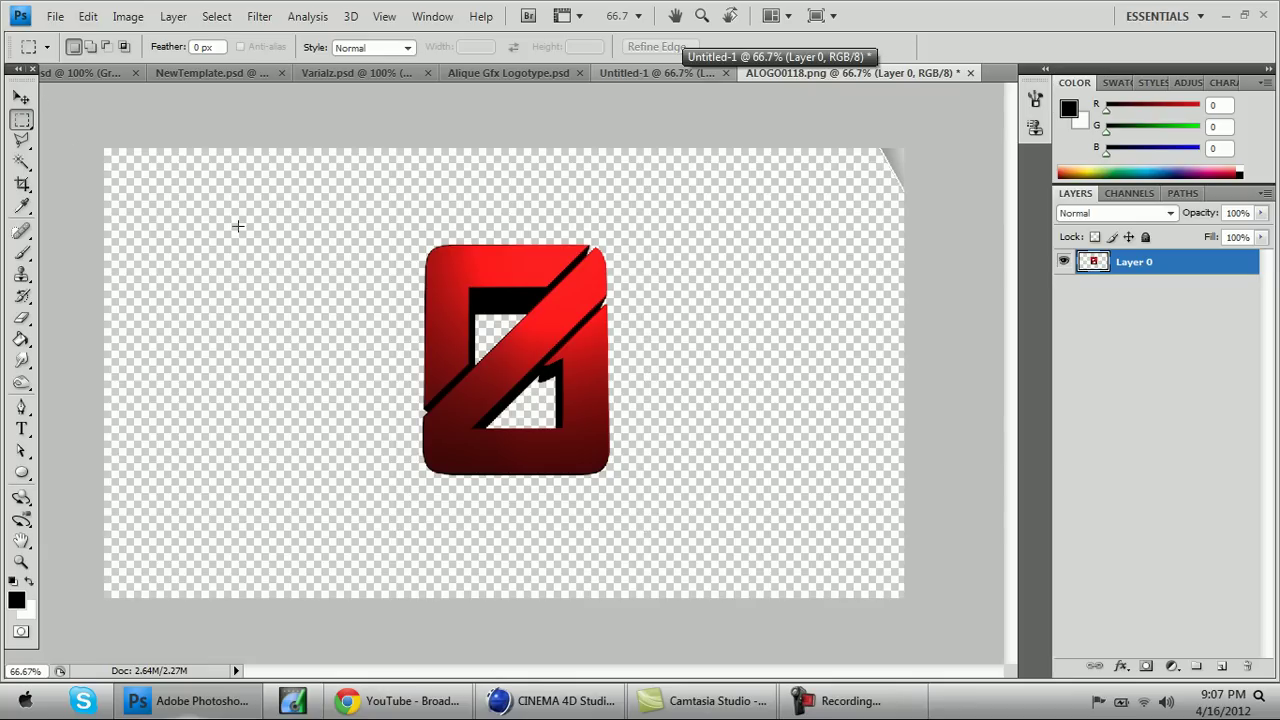
drag(350, 193, 700, 553)
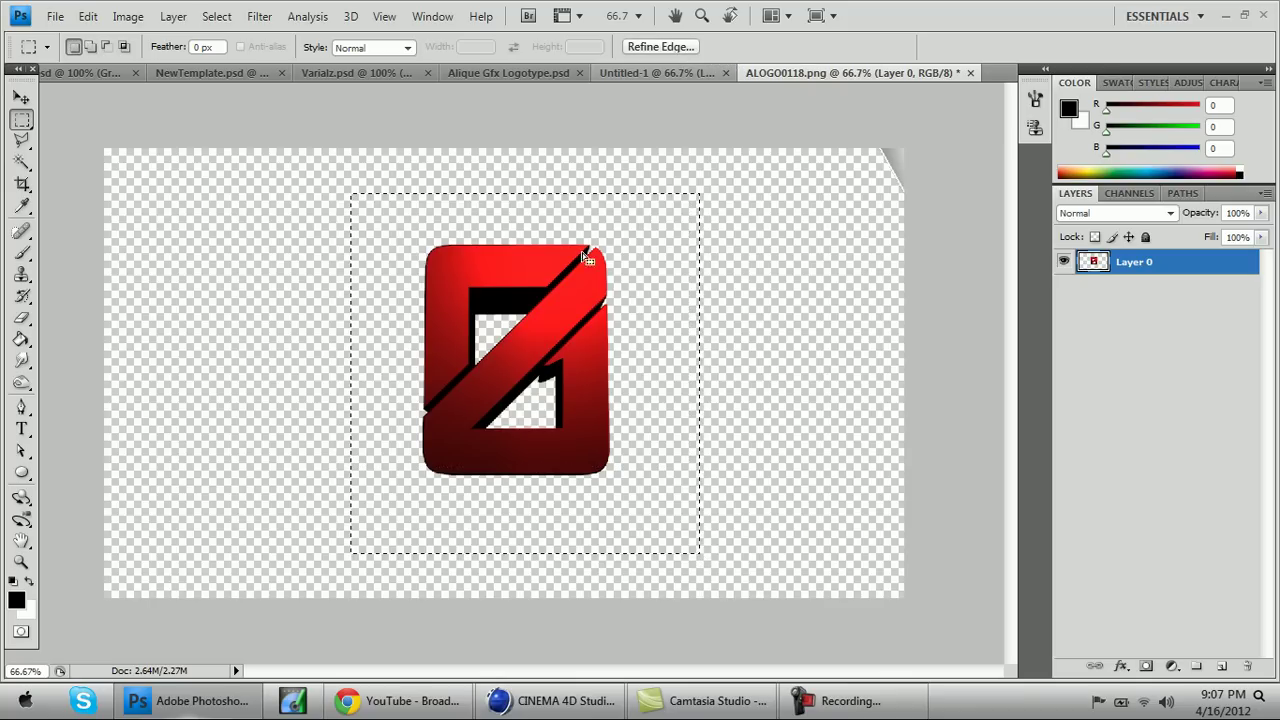
click(661, 71)
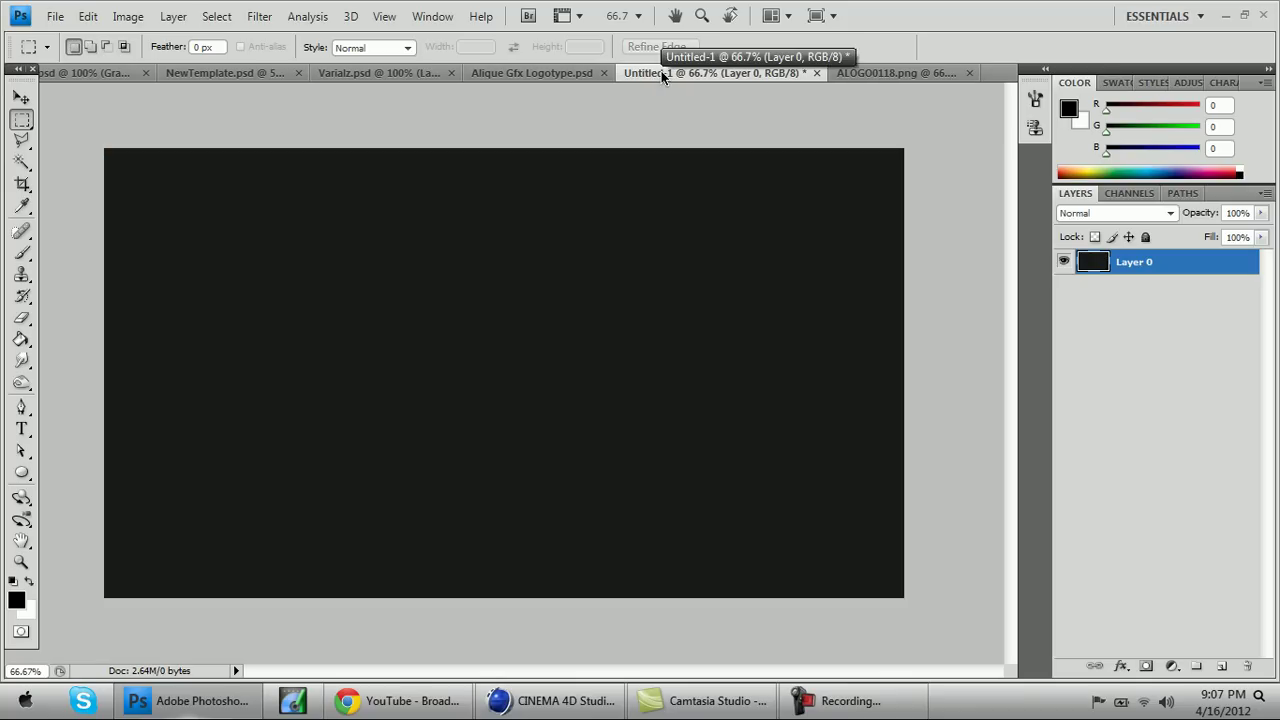
key(ctrl+v)
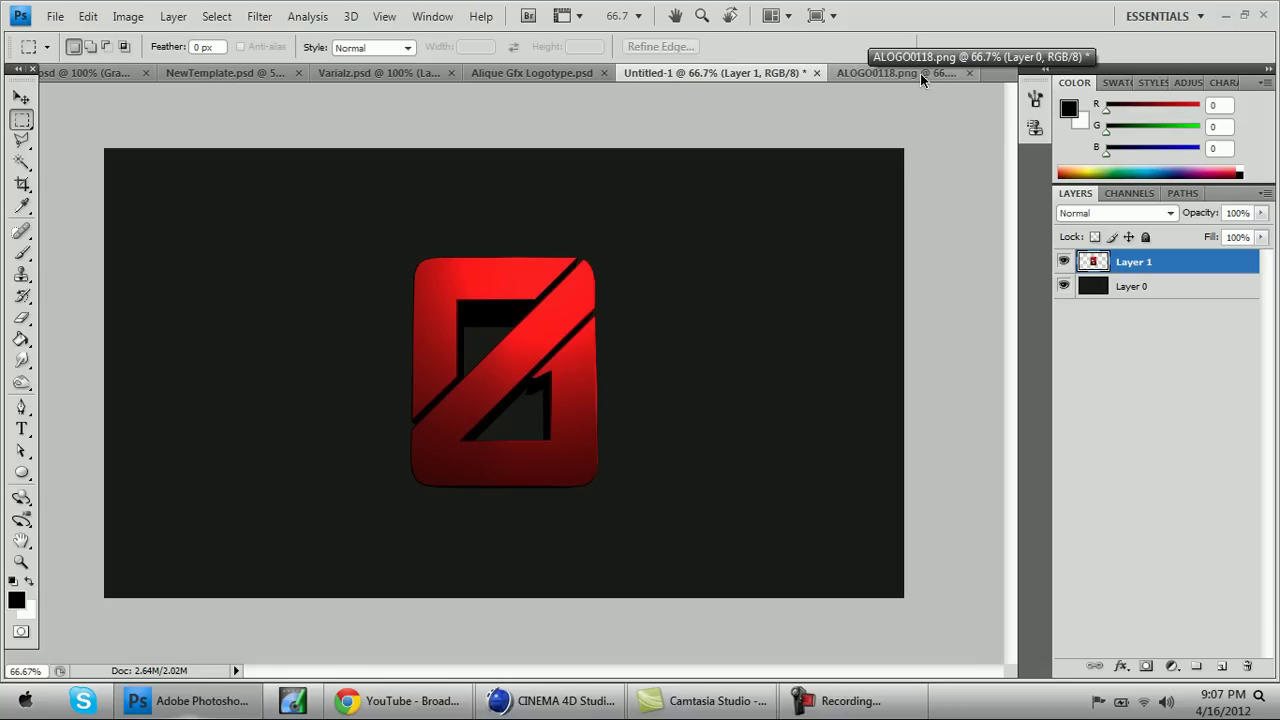
- Drag a second copy of the logo into Untitled-1, then undo the duplicate layer
click(920, 73)
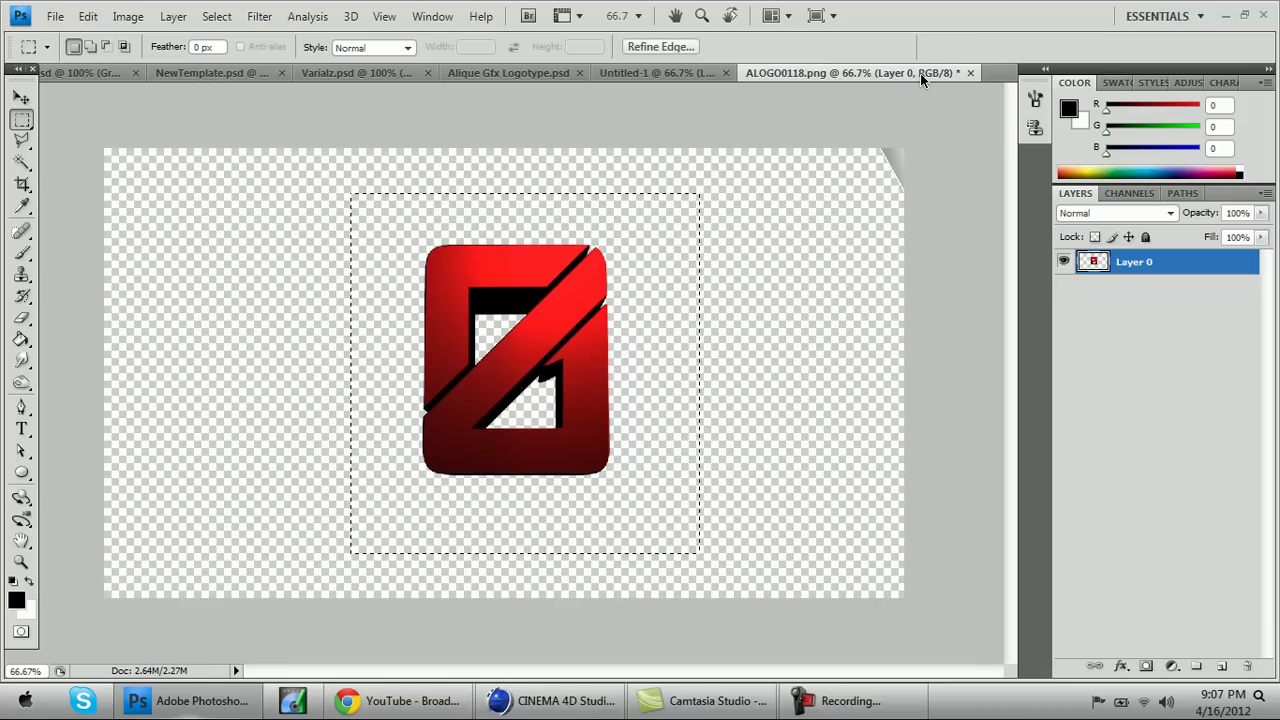
click(22, 98)
drag(425, 315, 704, 320)
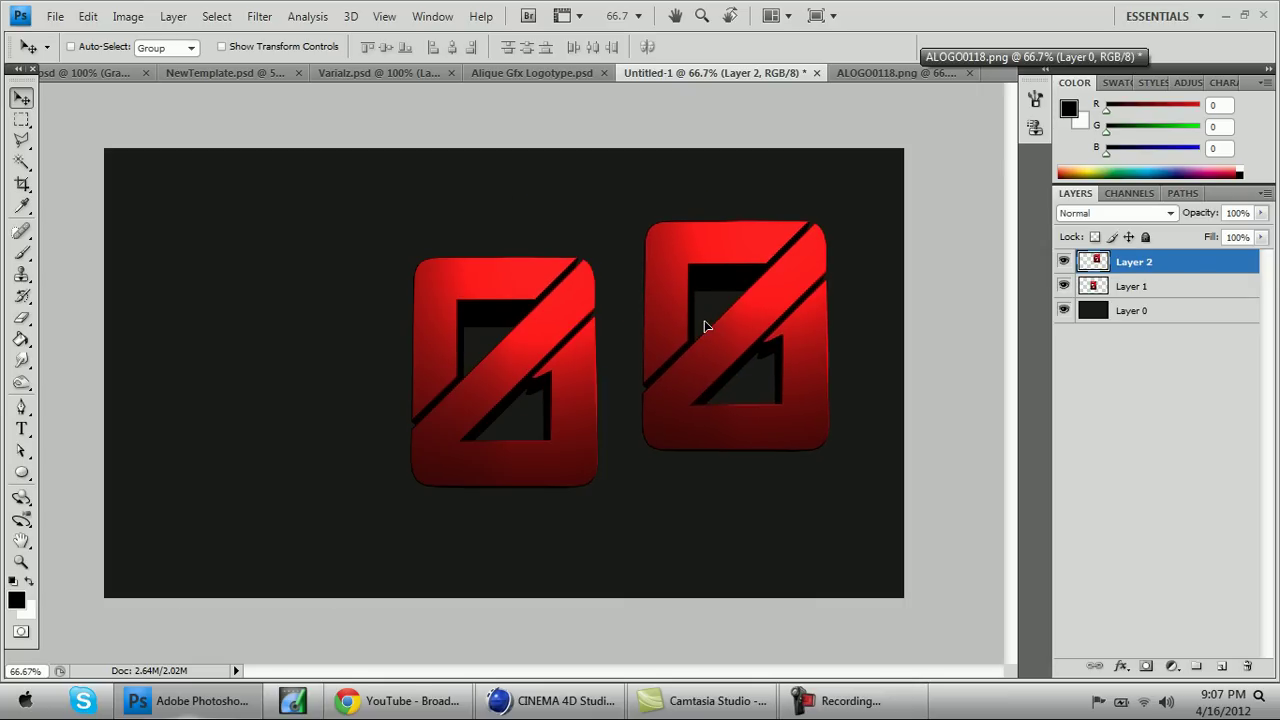
key(ctrl+z)
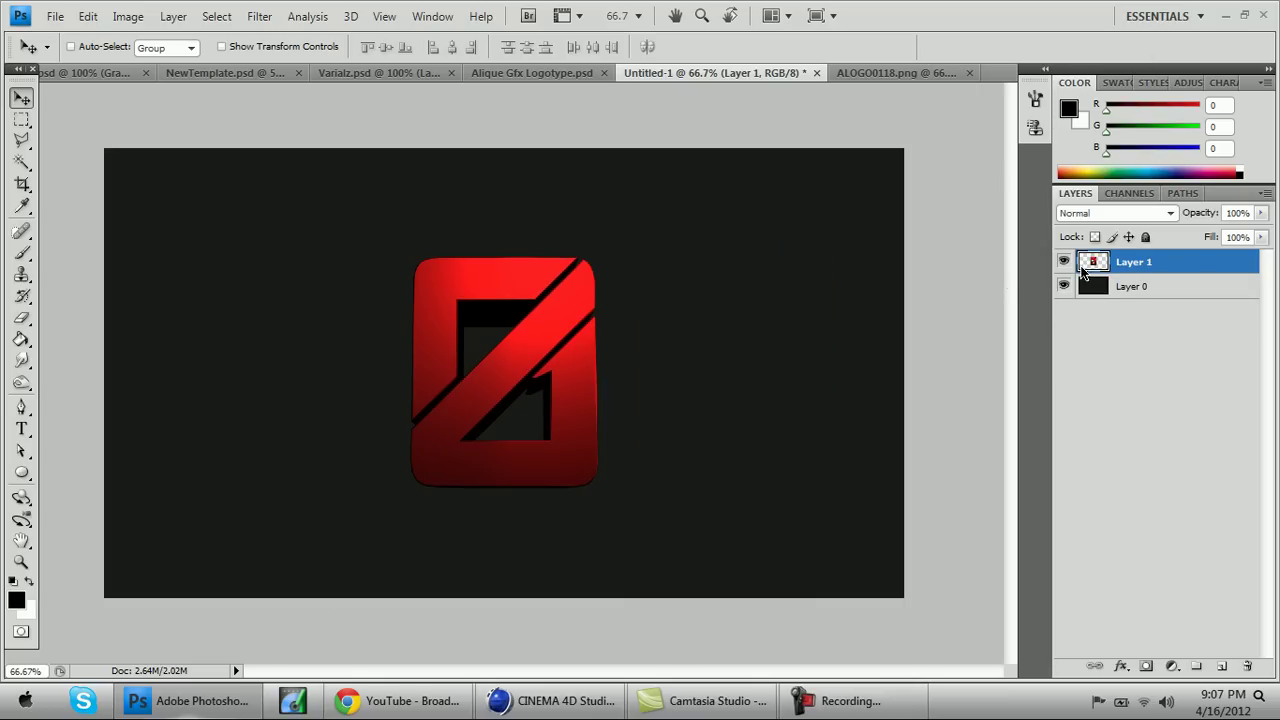
- Scale the logo slightly smaller and centre it vertically on the canvas
key(ctrl+alt+0)
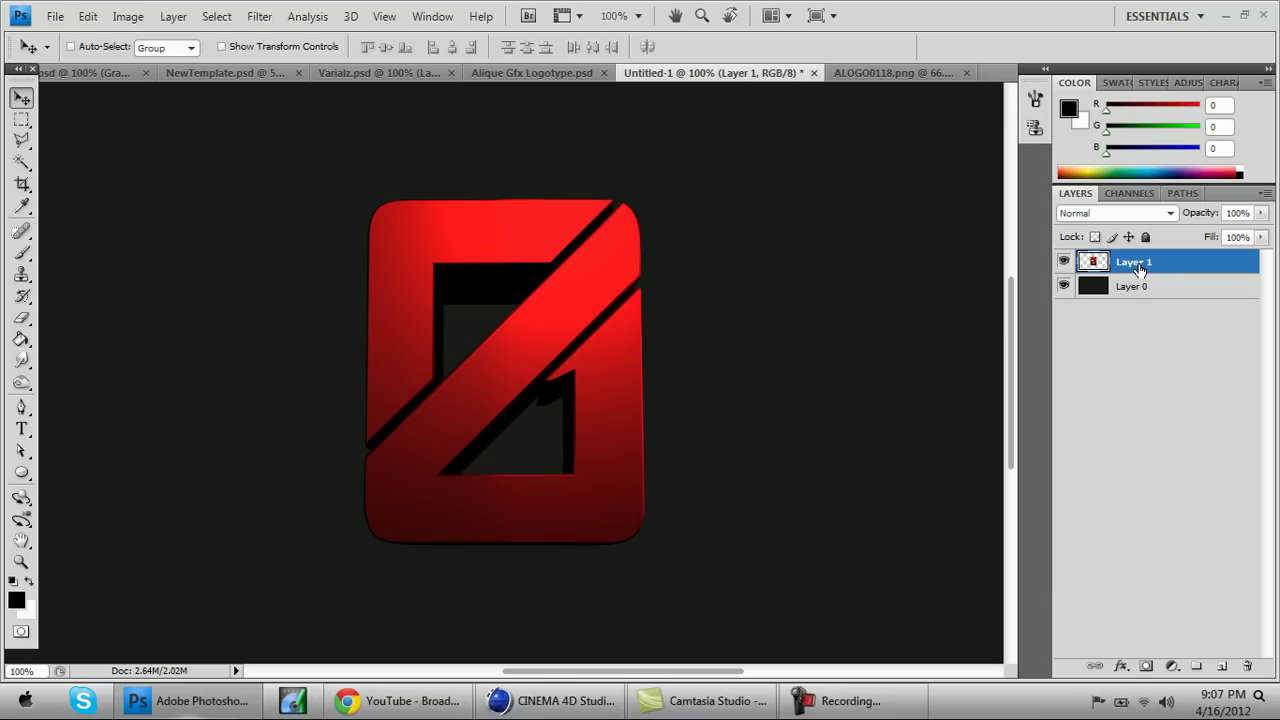
key(ctrl+t)
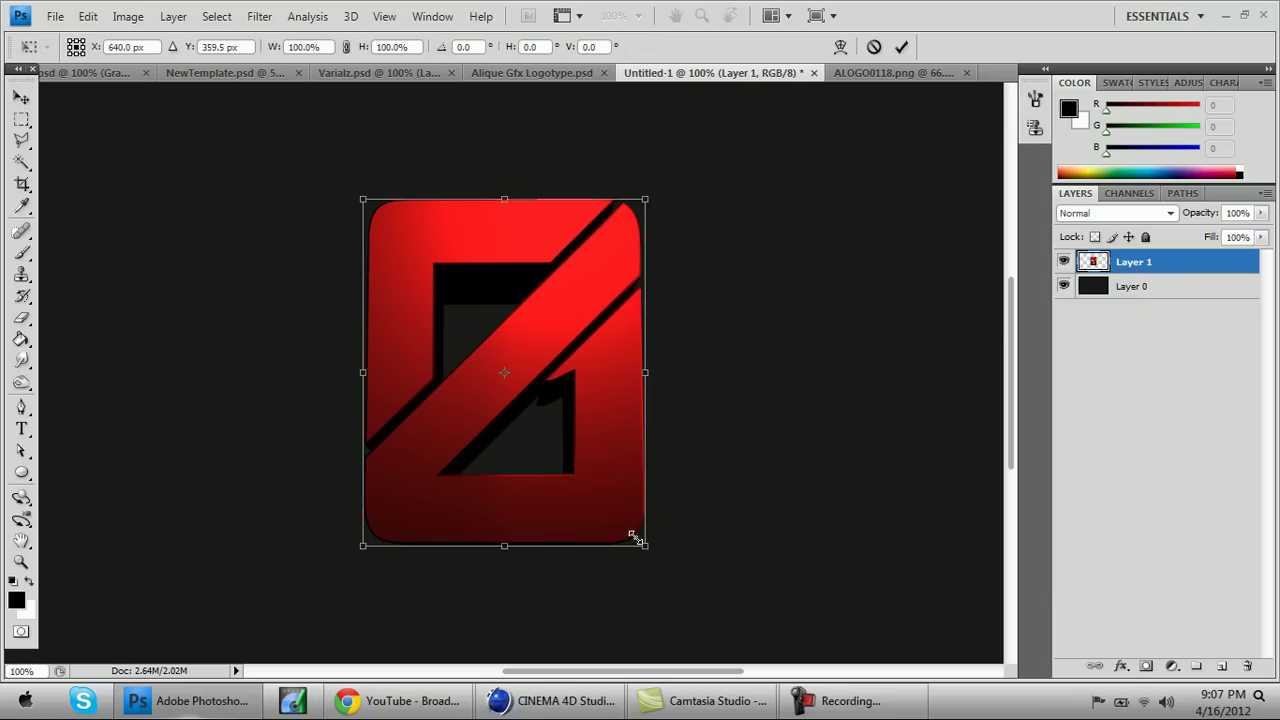
alt+shift+drag(634, 538, 623, 529)
key(Return)
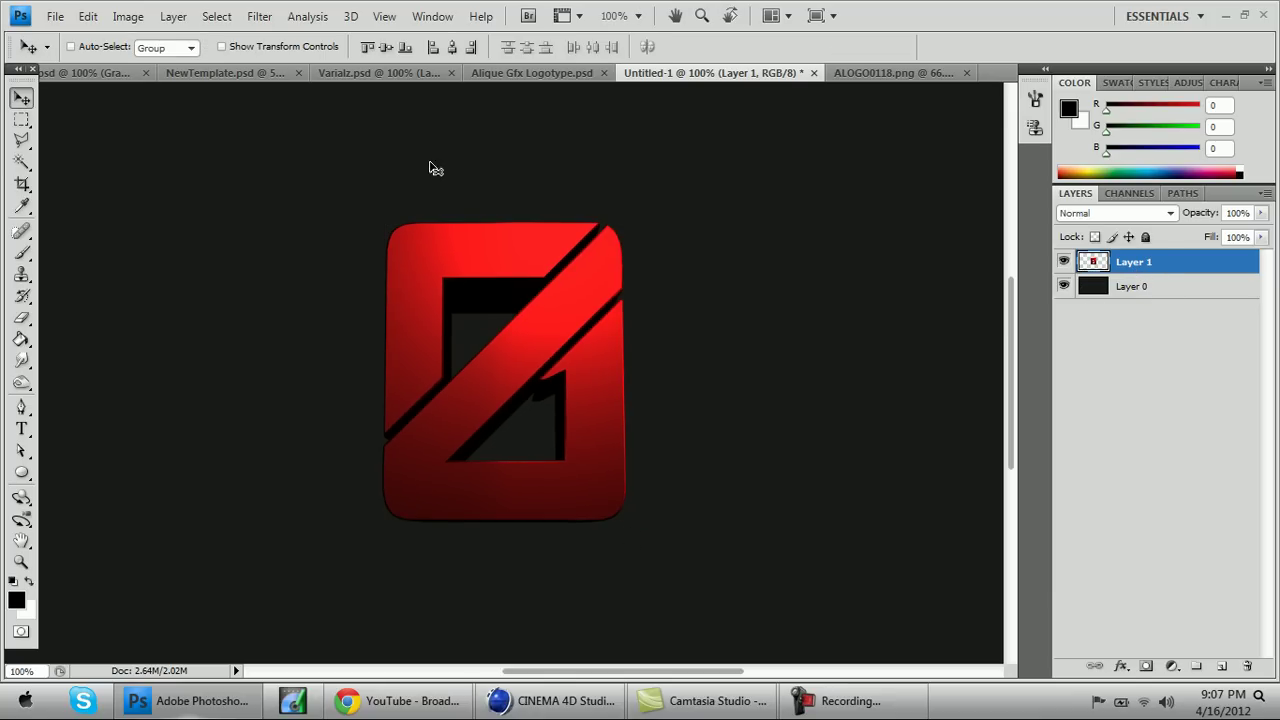
click(386, 47)
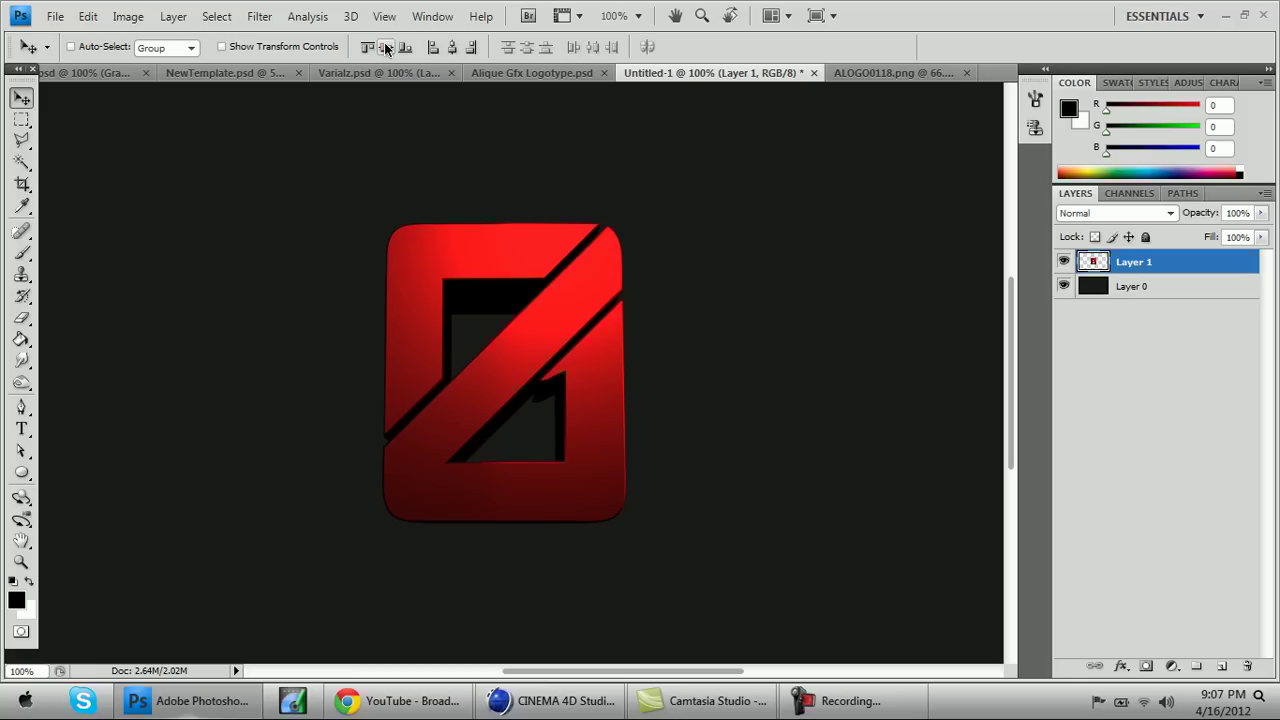
key(ctrl+d)
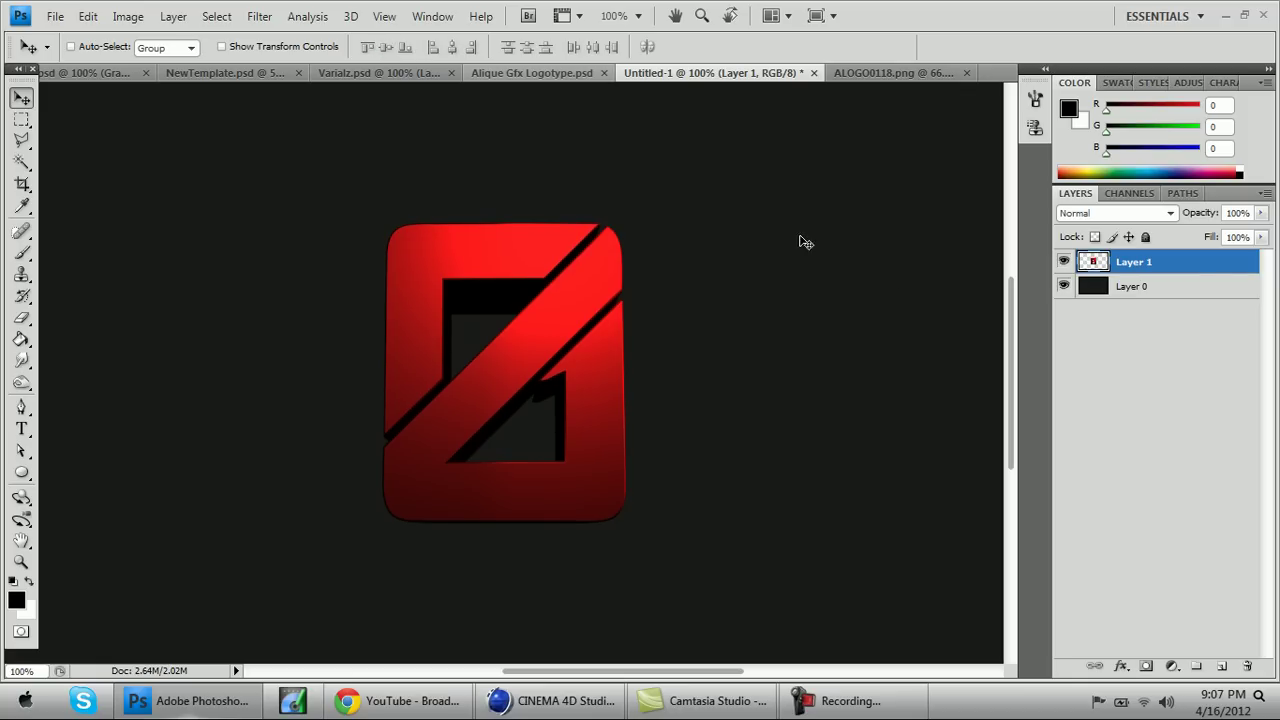
- Give Layer 1 a Gradient Overlay in Overlay mode at 70% opacity
double_click(1195, 272)
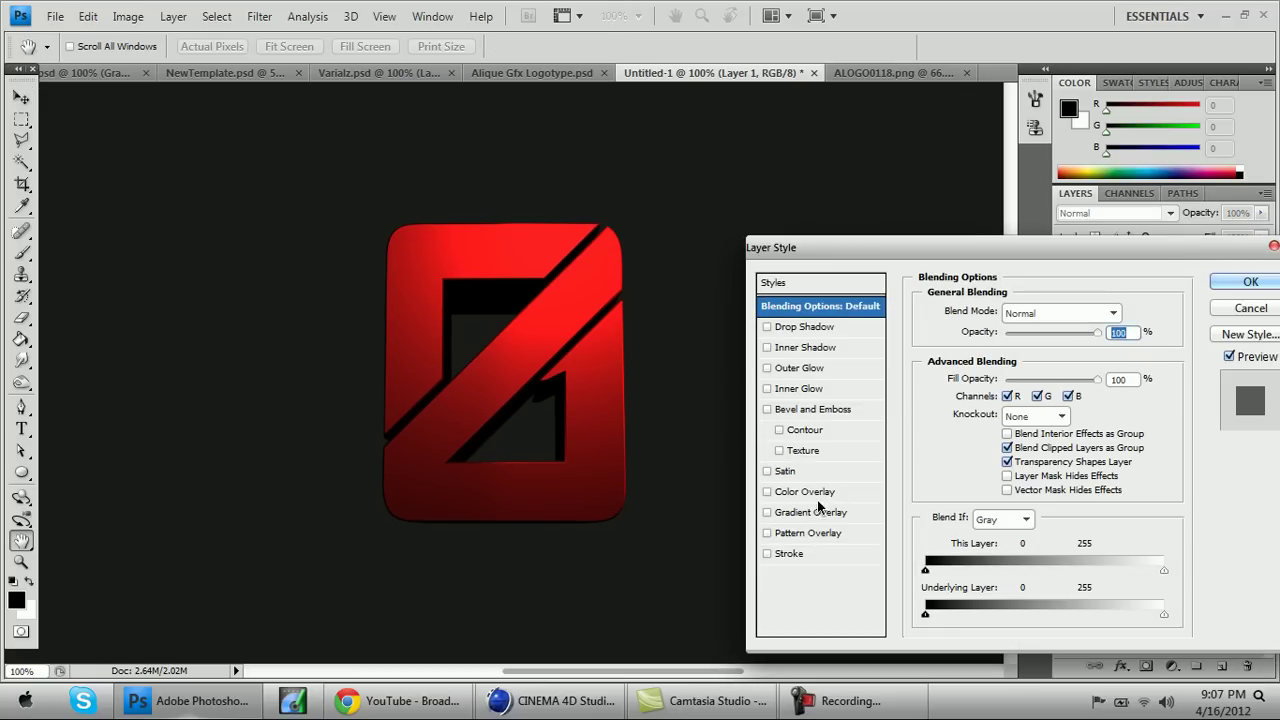
click(816, 514)
click(1011, 313)
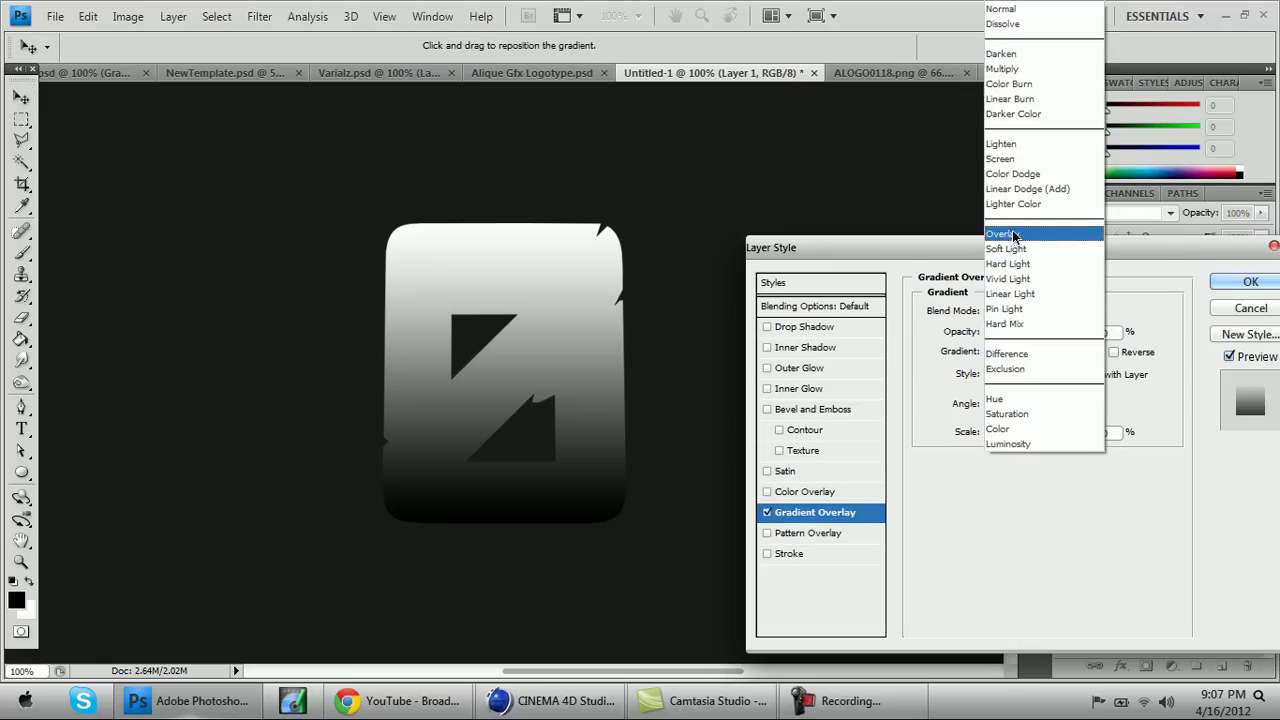
click(1012, 236)
double_click(1104, 332)
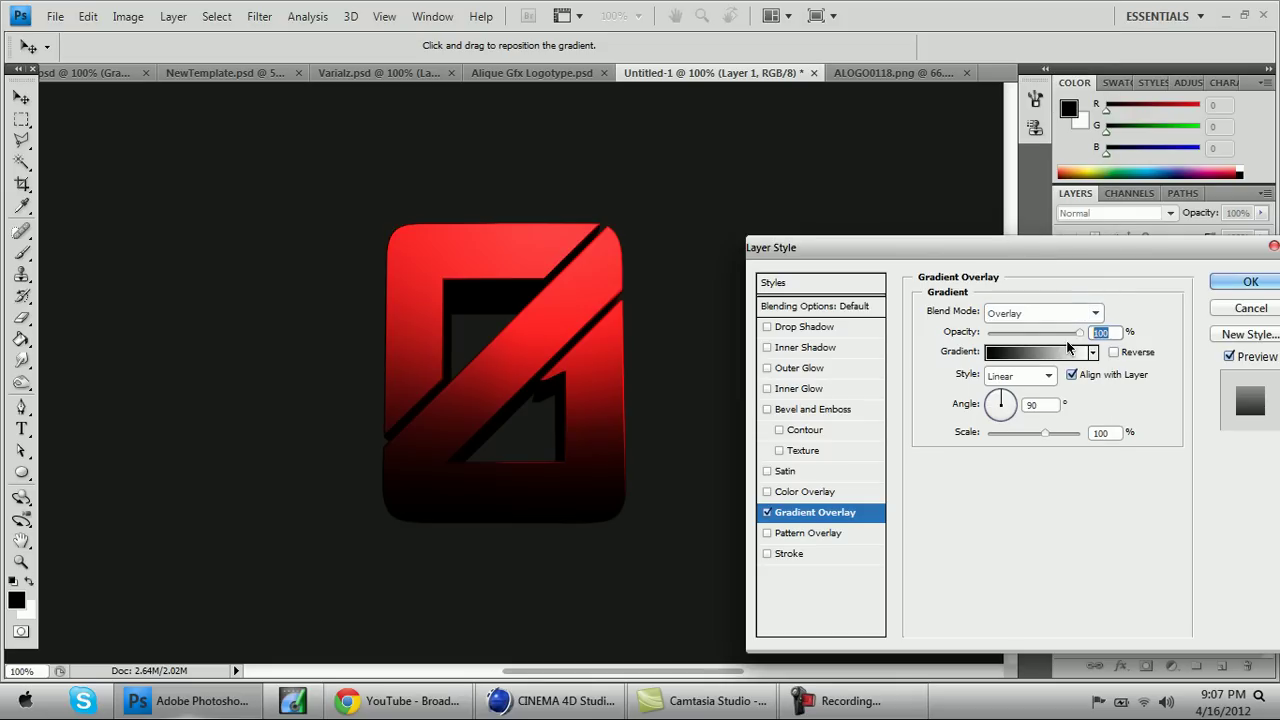
text(70)
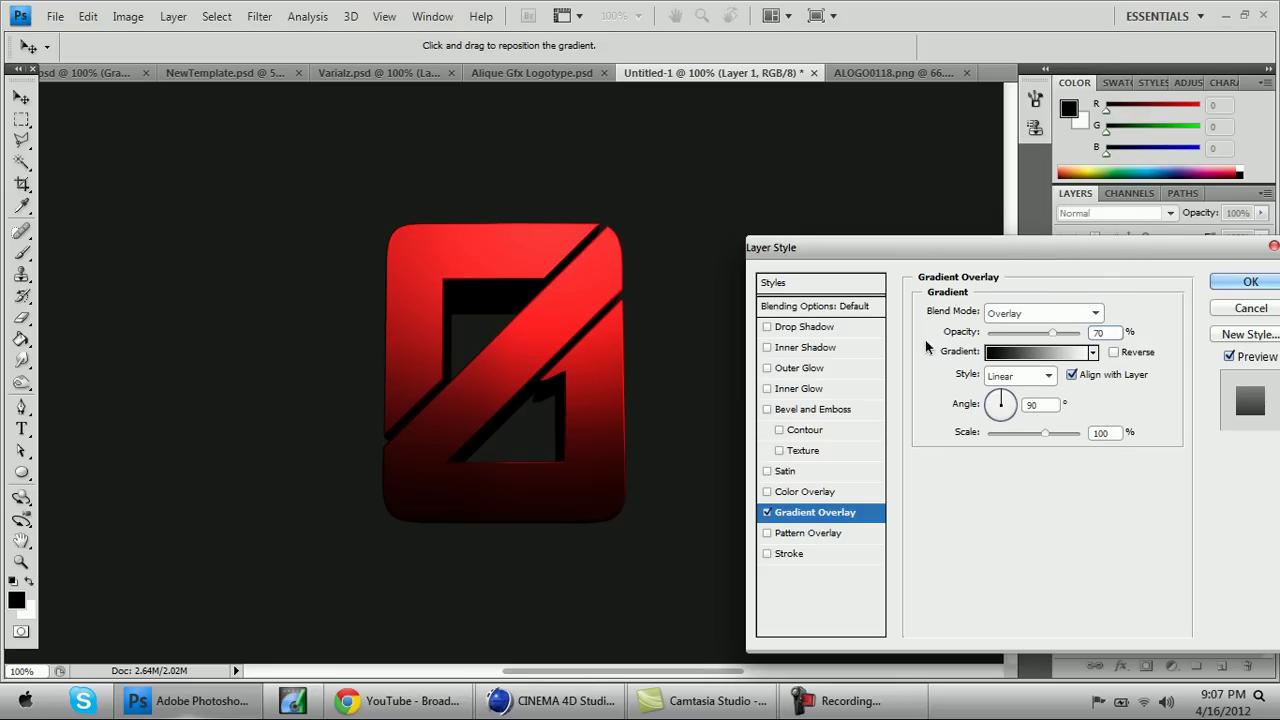
- Add a white 10 px Outer Glow blended as Overlay and apply the layer style
click(822, 369)
click(966, 382)
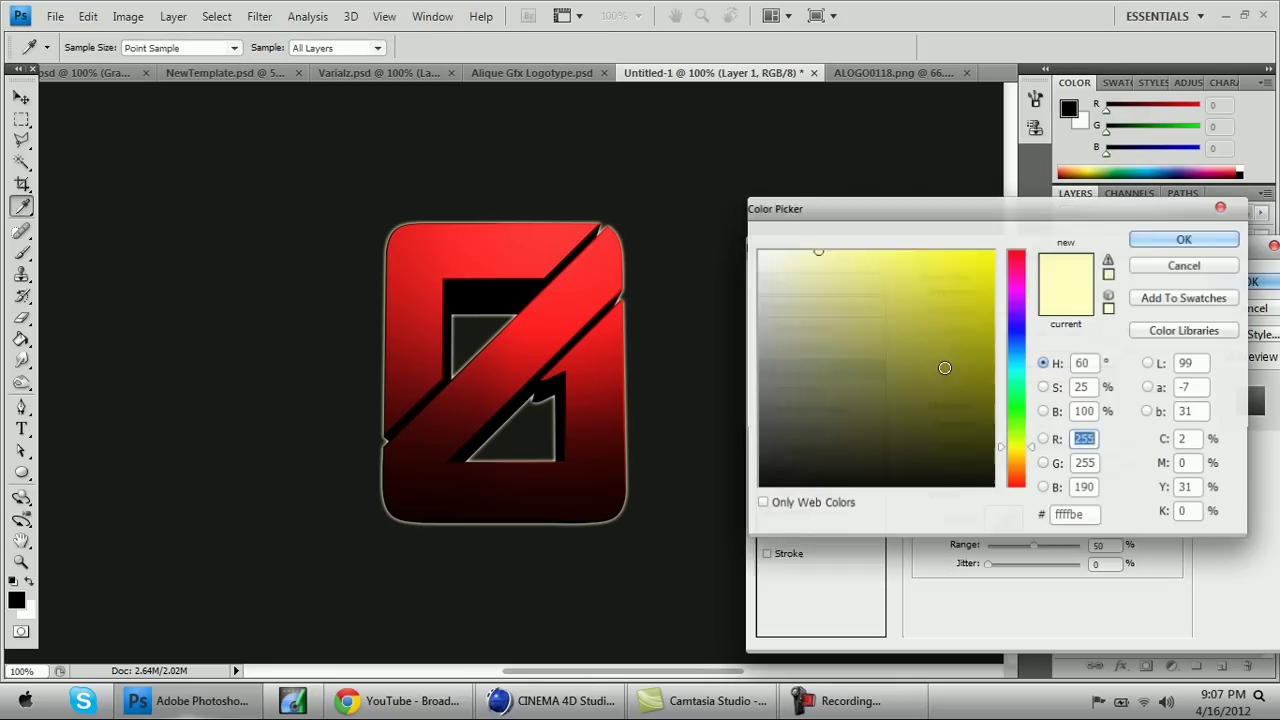
drag(817, 251, 634, 157)
key(Return)
double_click(1100, 464)
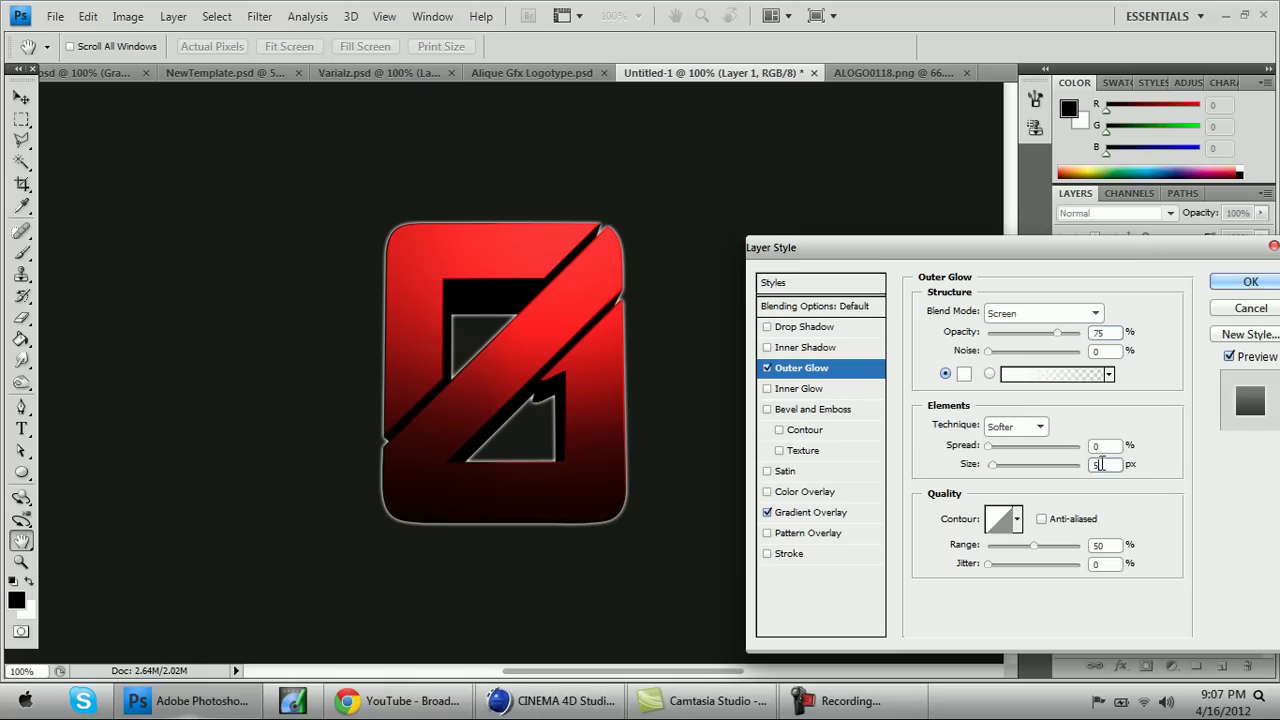
text(10)
click(1025, 318)
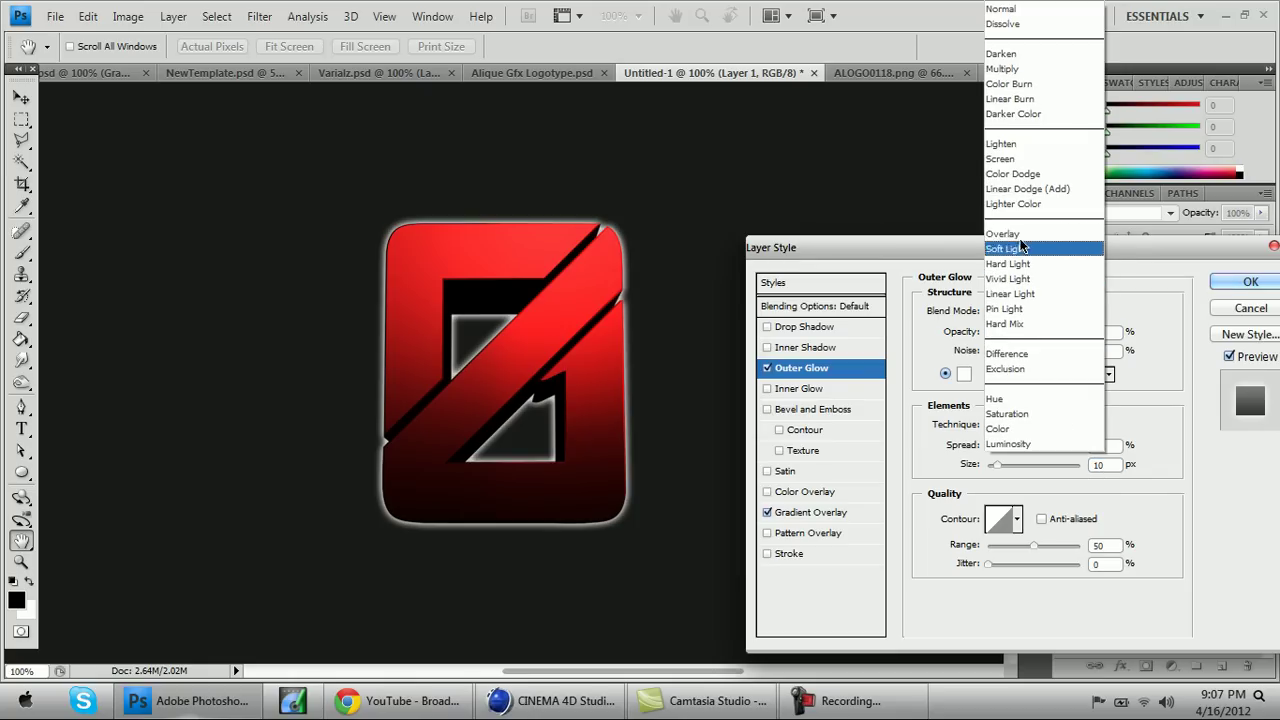
click(1016, 233)
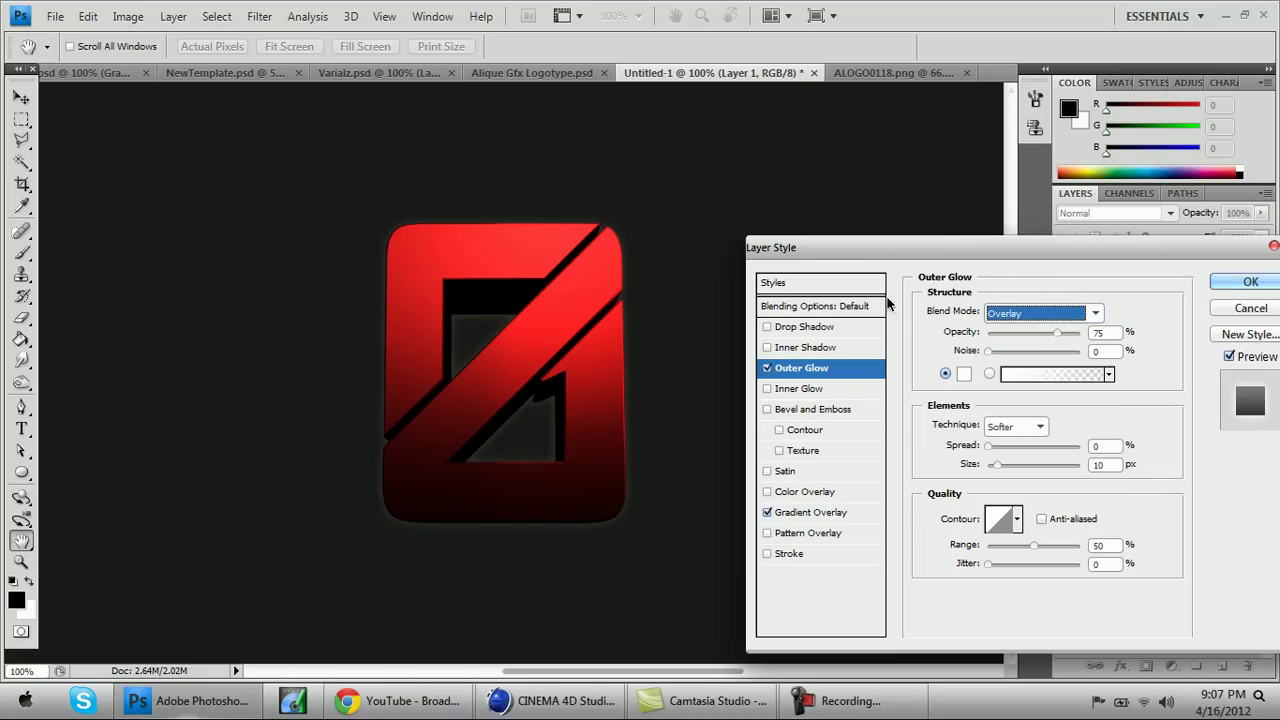
click(967, 375)
key(Return)
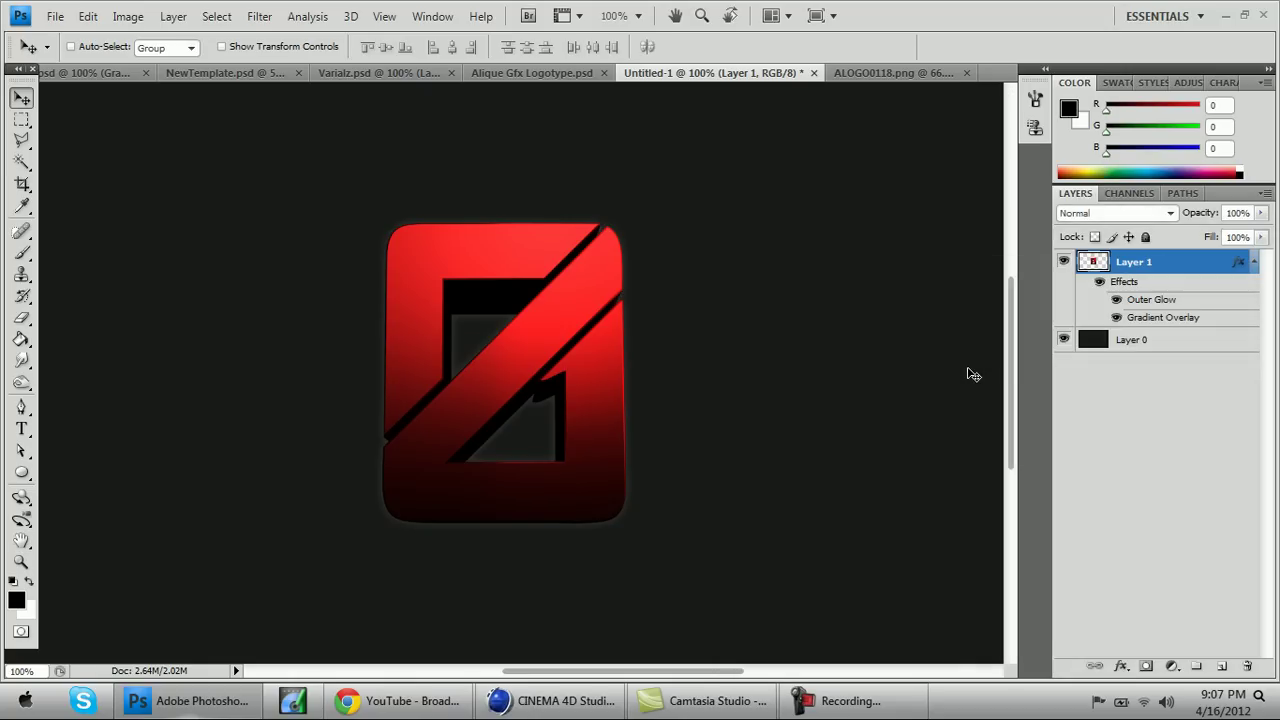
key(ctrl+minus)
key(ctrl+minus)
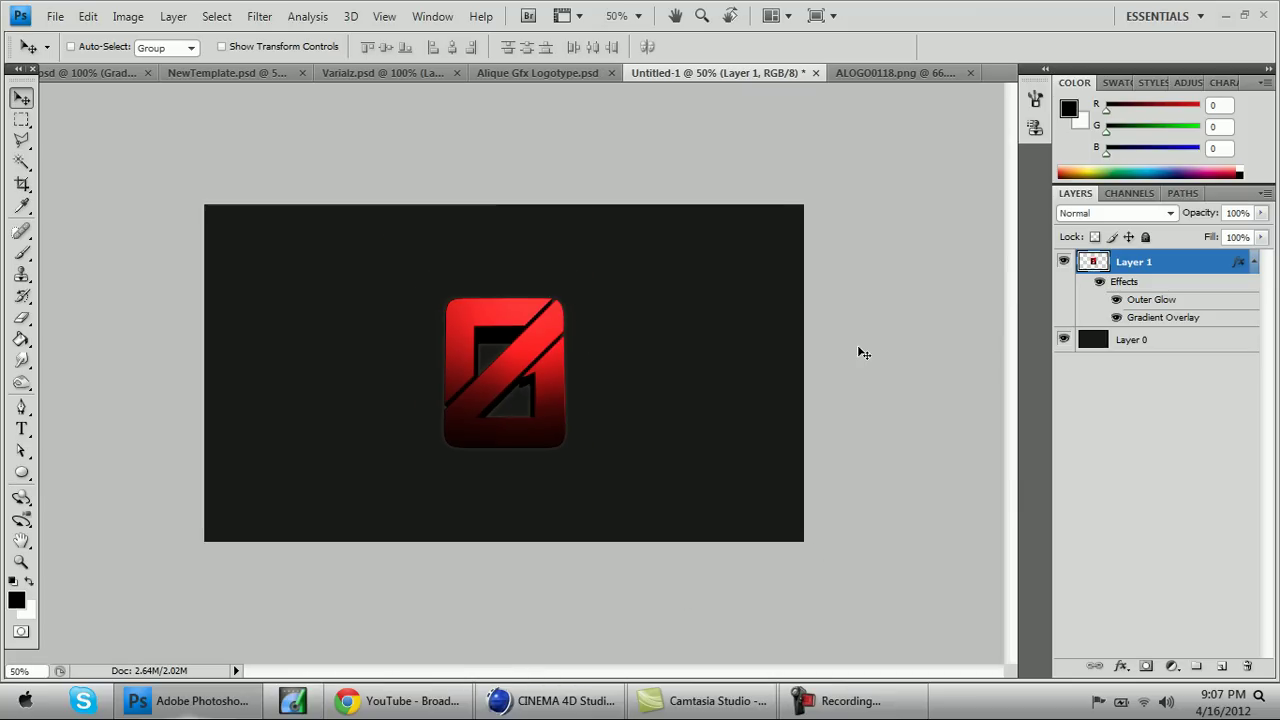
key(ctrl+plus)
key(ctrl+plus)
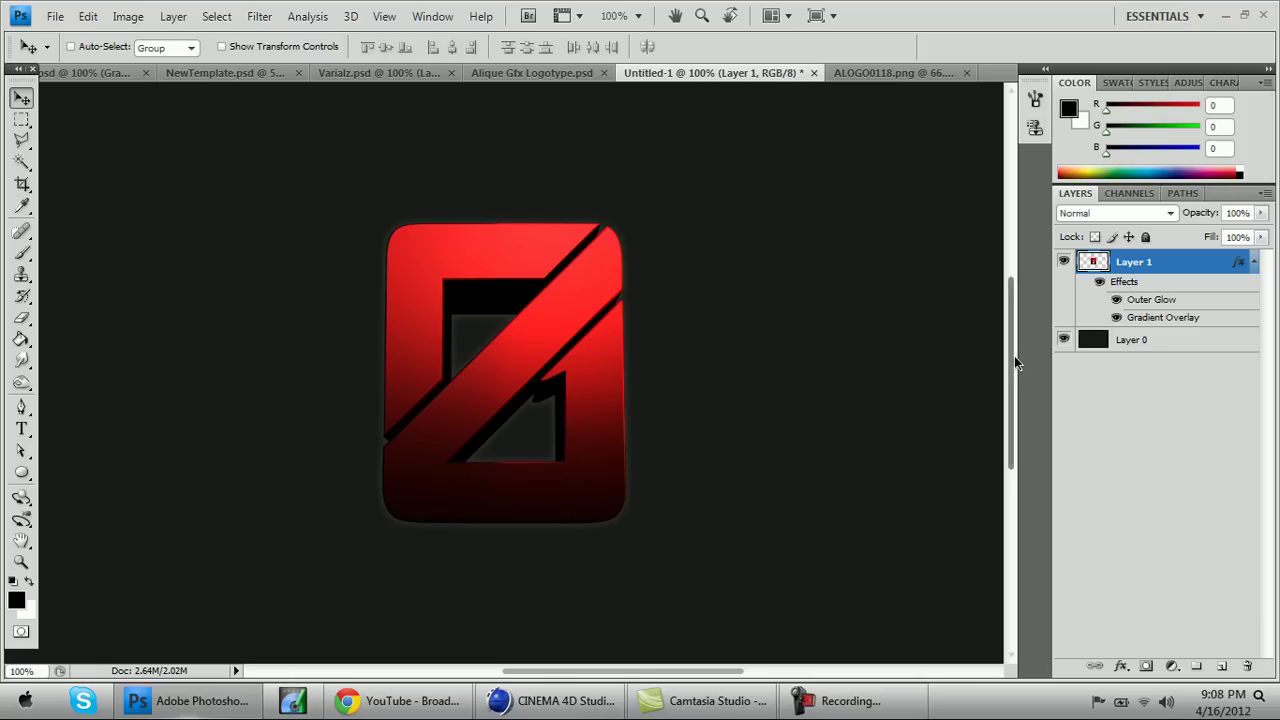
mouse_move(1014, 355)
mouse_down()
mouse_move(1014, 372)
mouse_move(1013, 351)
mouse_up()
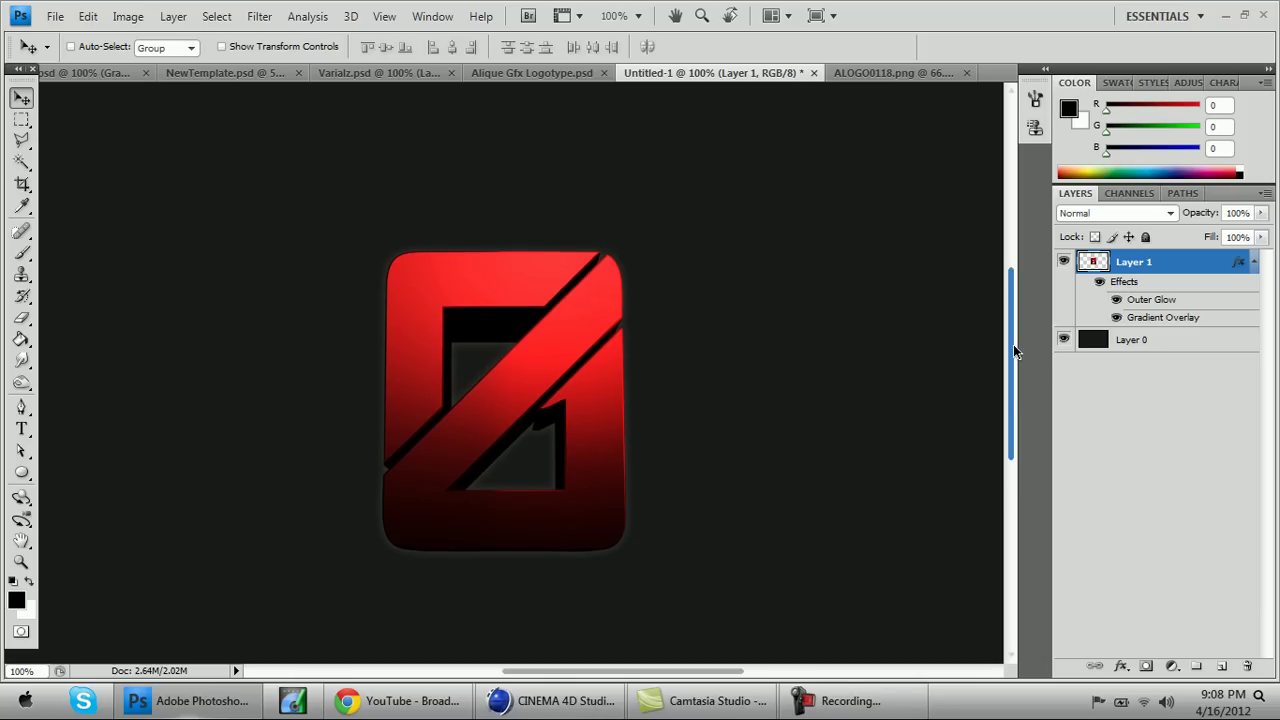